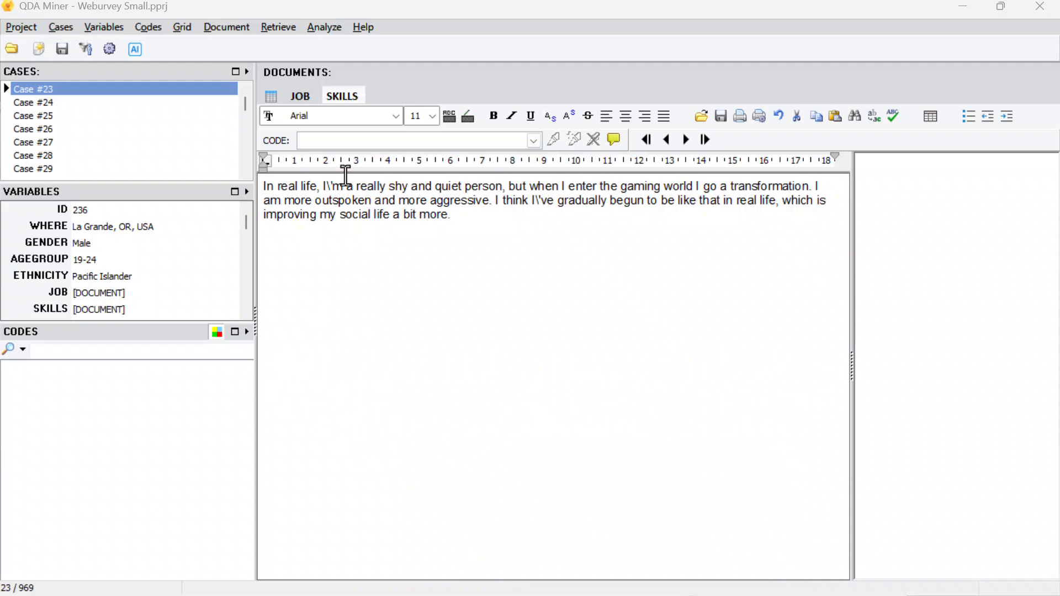
Step: Show the responses in grid view and start the Open-Ended Analysis & Codings AI script
left_click(270, 98)
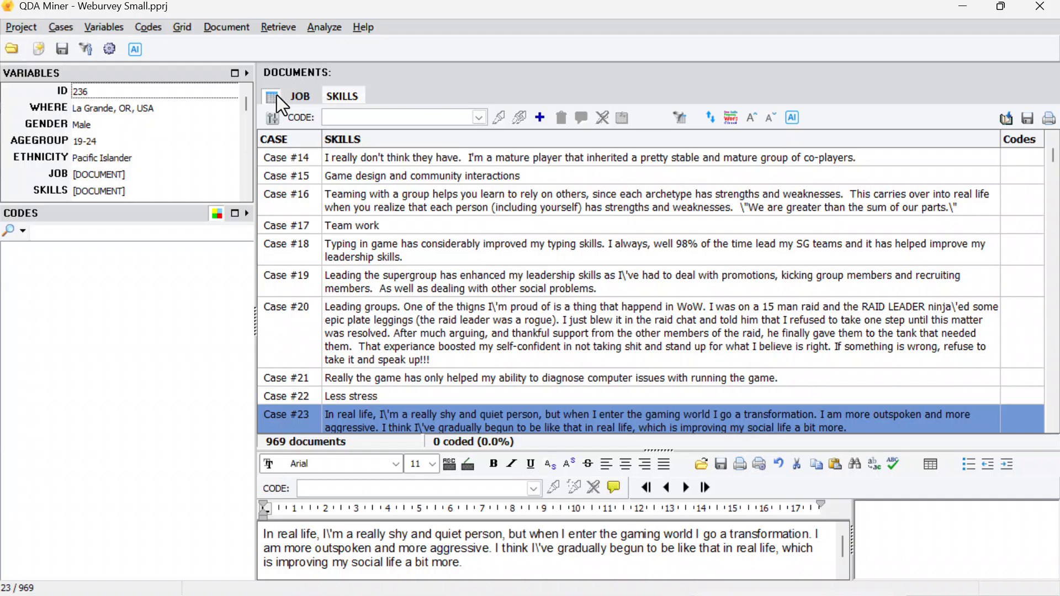
left_click(325, 27)
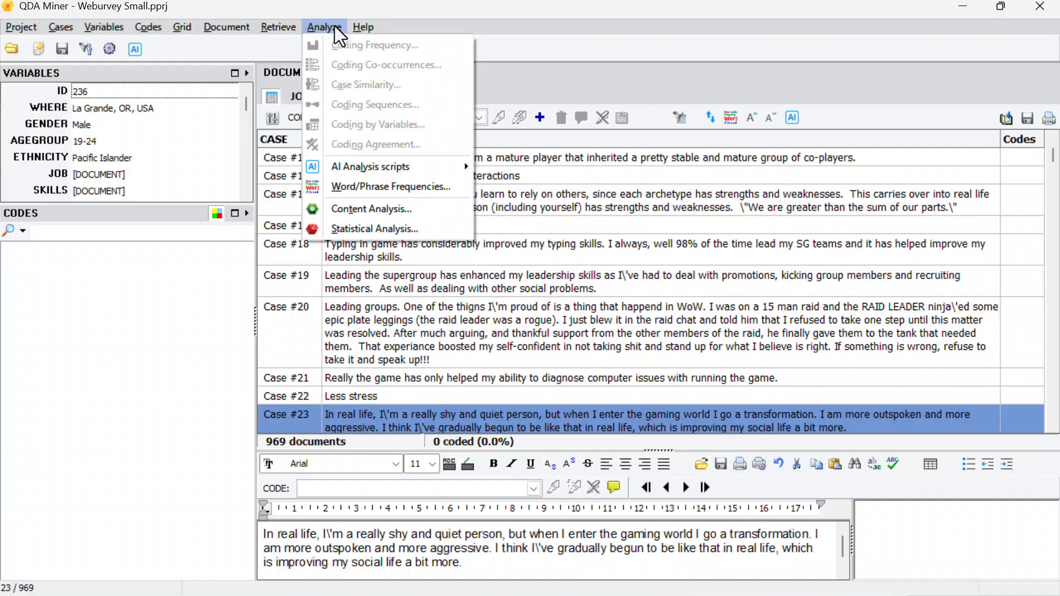
mouse_move(372, 166)
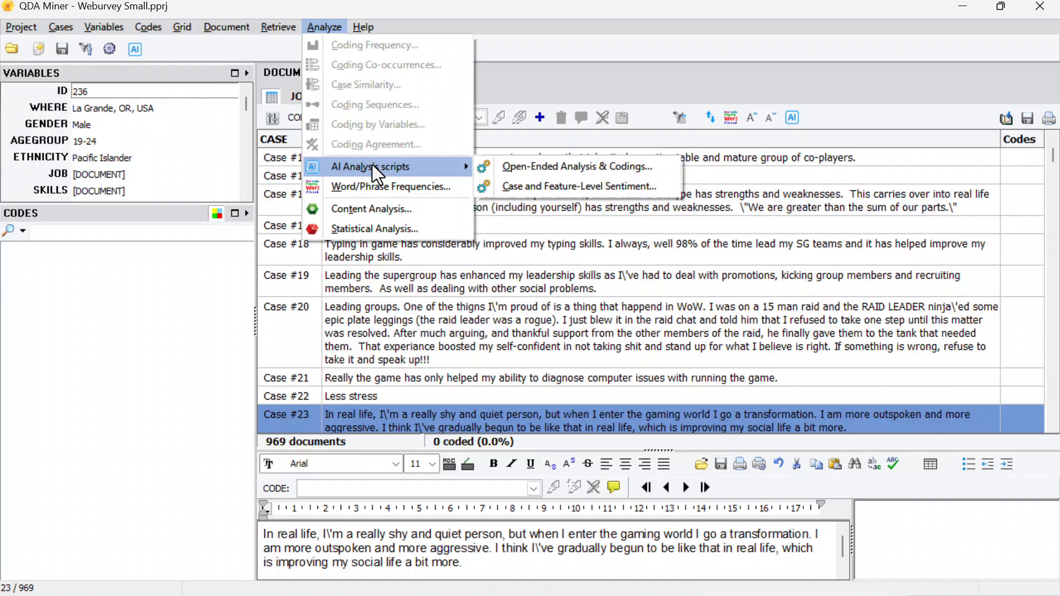
left_click(565, 170)
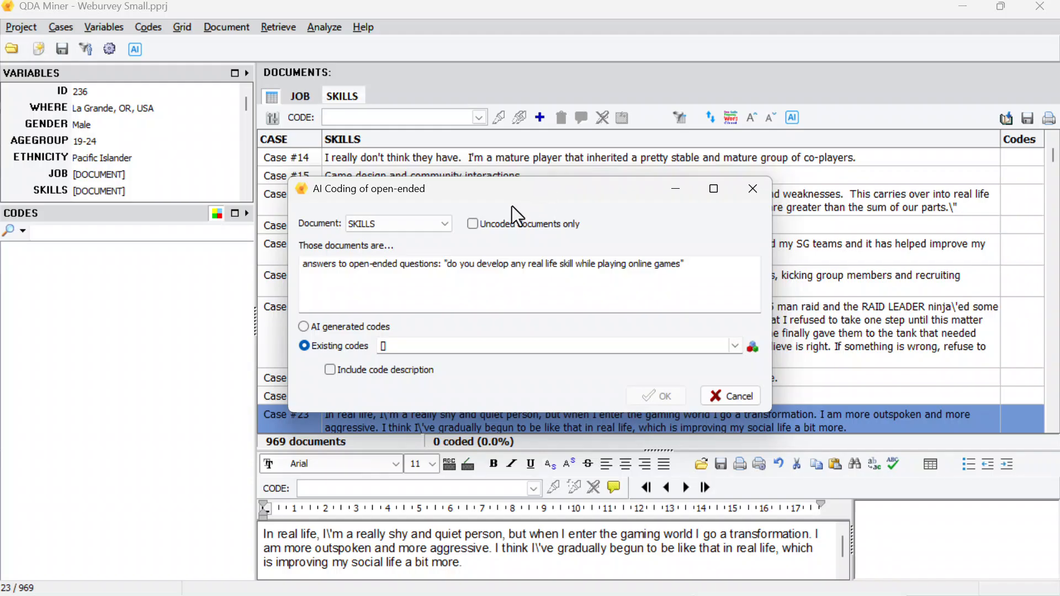
Step: Target the SKILLS document for the AI coding and select AI generated codes
left_click(445, 223)
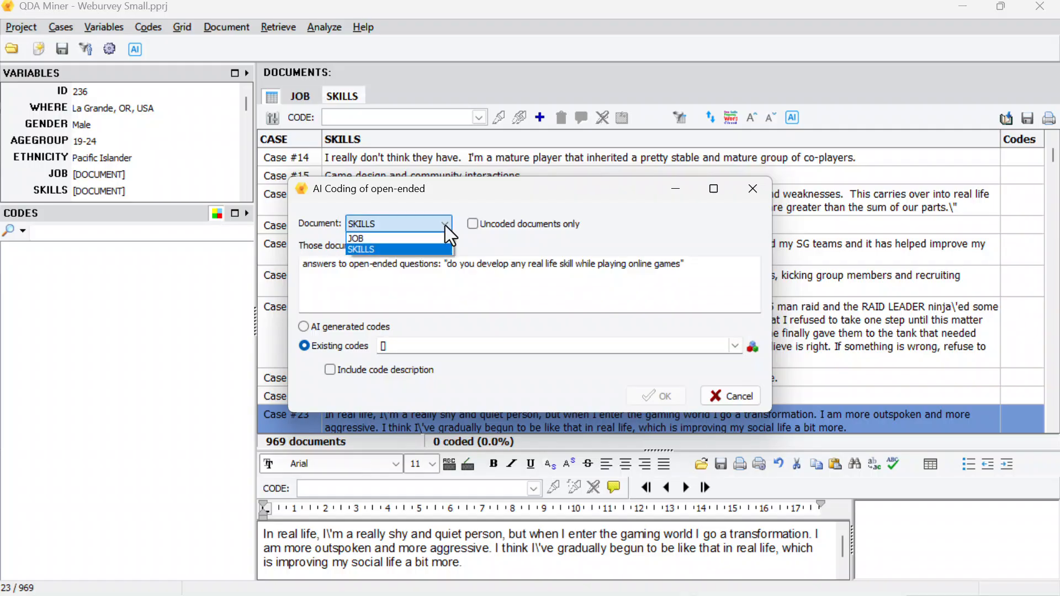
left_click(432, 250)
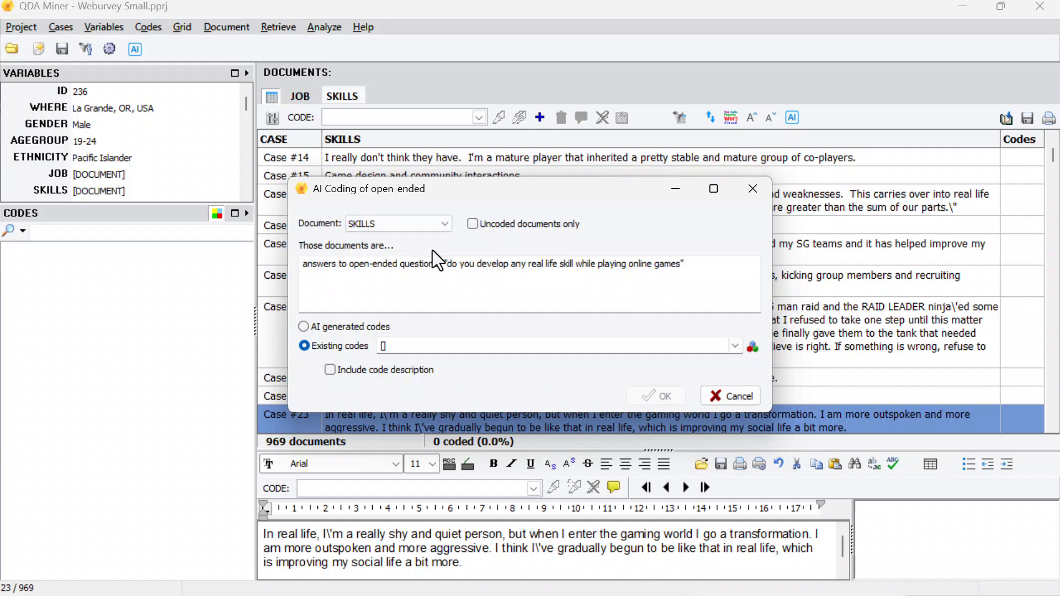
left_click(720, 276)
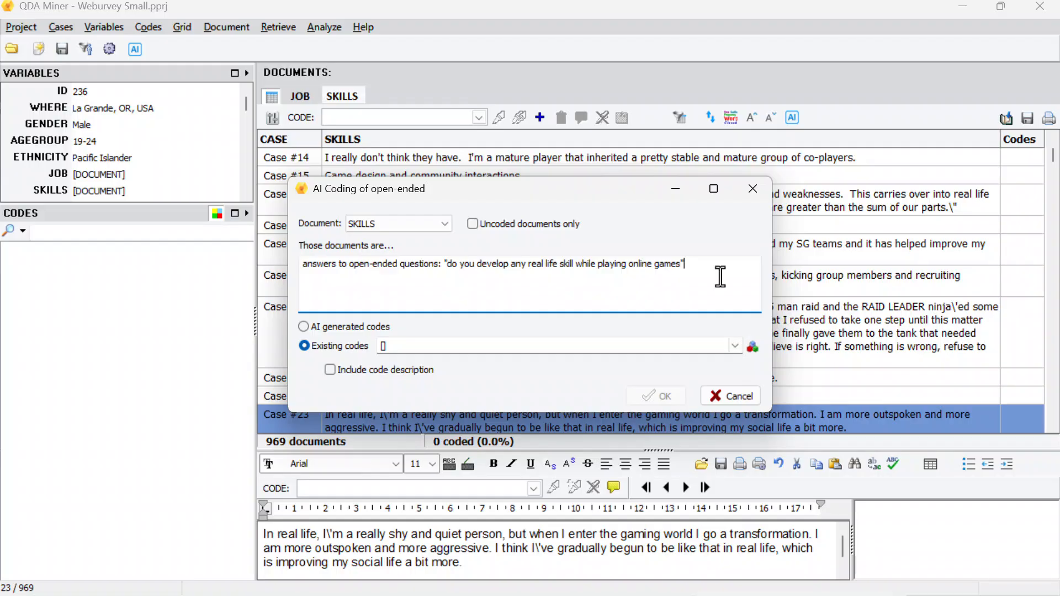
left_click(323, 330)
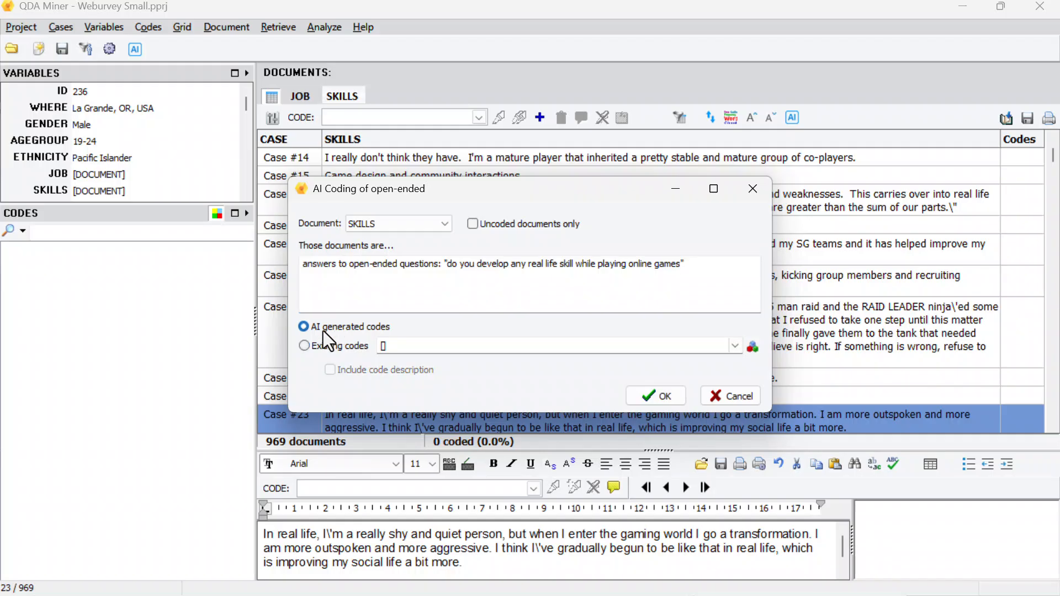
left_click(327, 348)
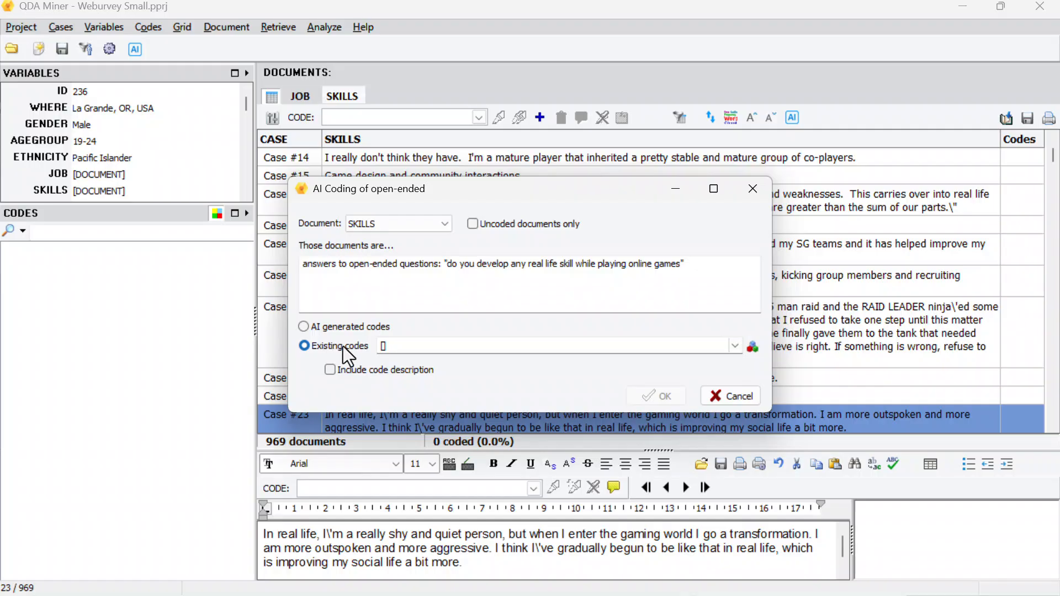
left_click(534, 224)
left_click(531, 228)
left_click(363, 373)
left_click(359, 328)
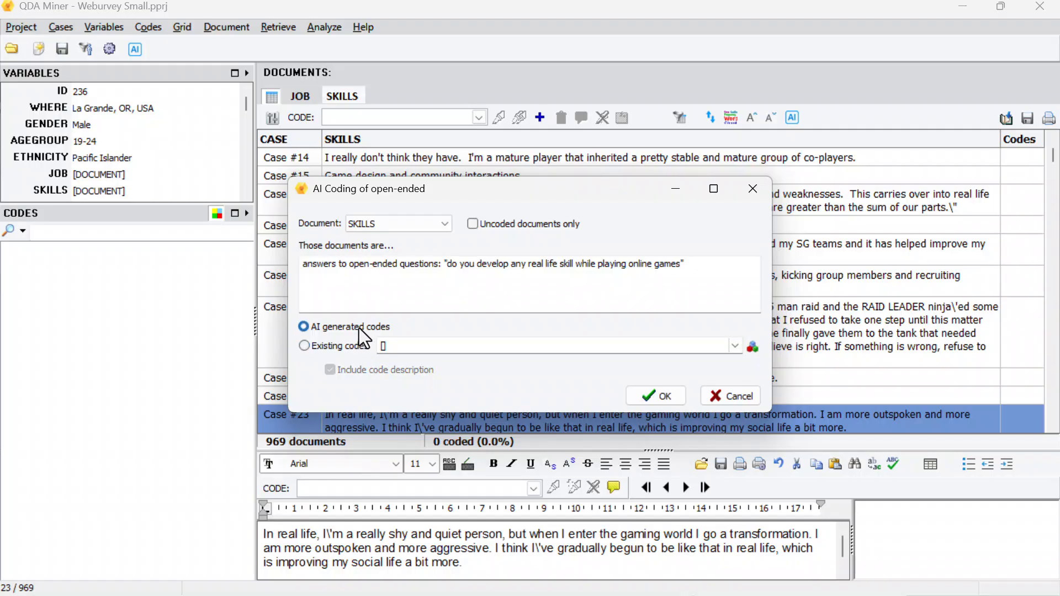
Step: Accept the coding setup and run the AI query with the OpenAI engine and the gpt-4.1-mini model
left_click(654, 396)
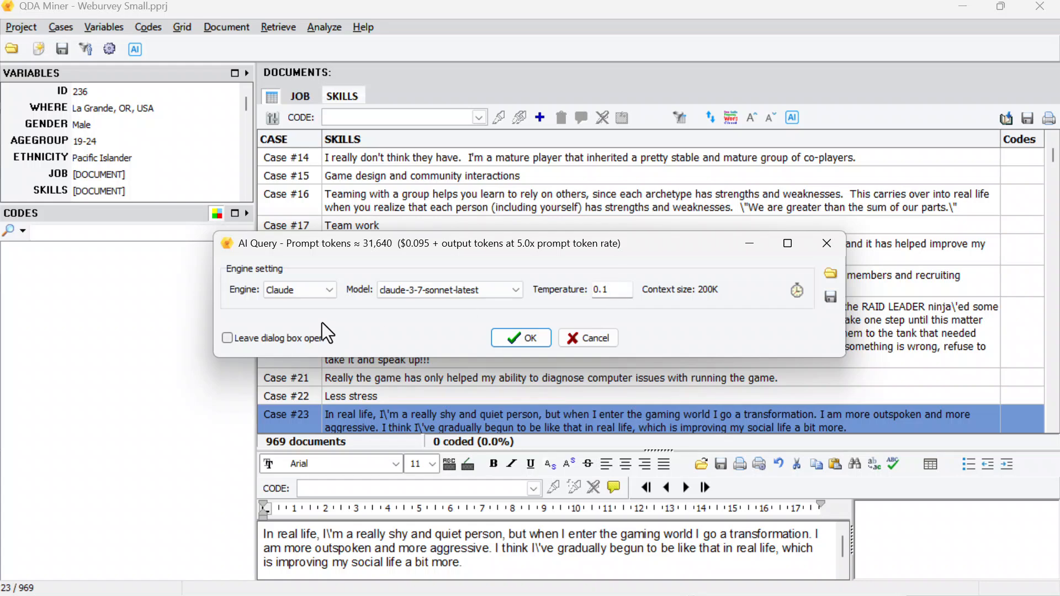
left_click(327, 291)
left_click(320, 307)
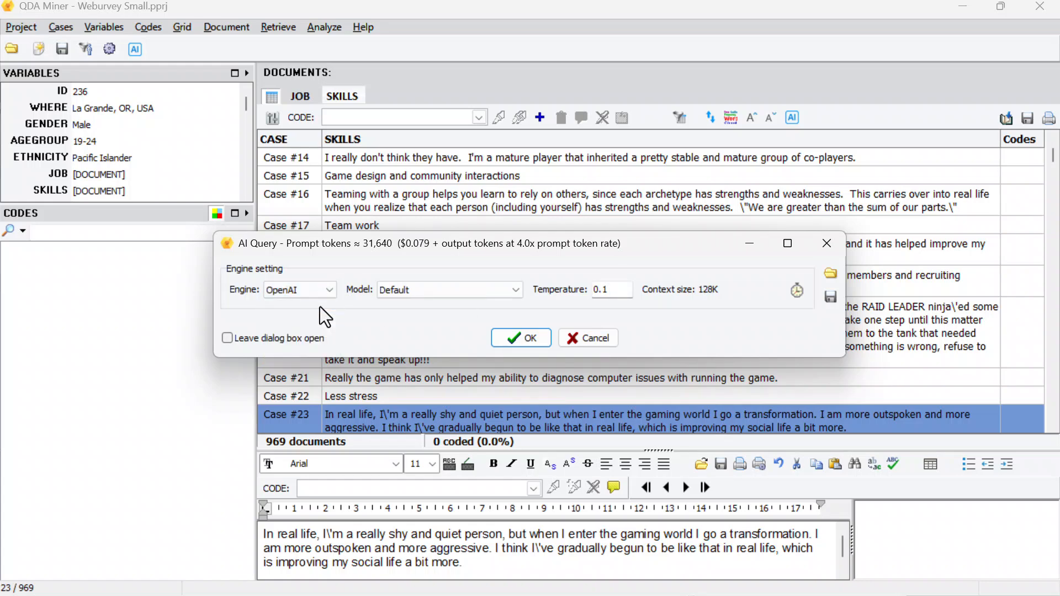
left_click(453, 292)
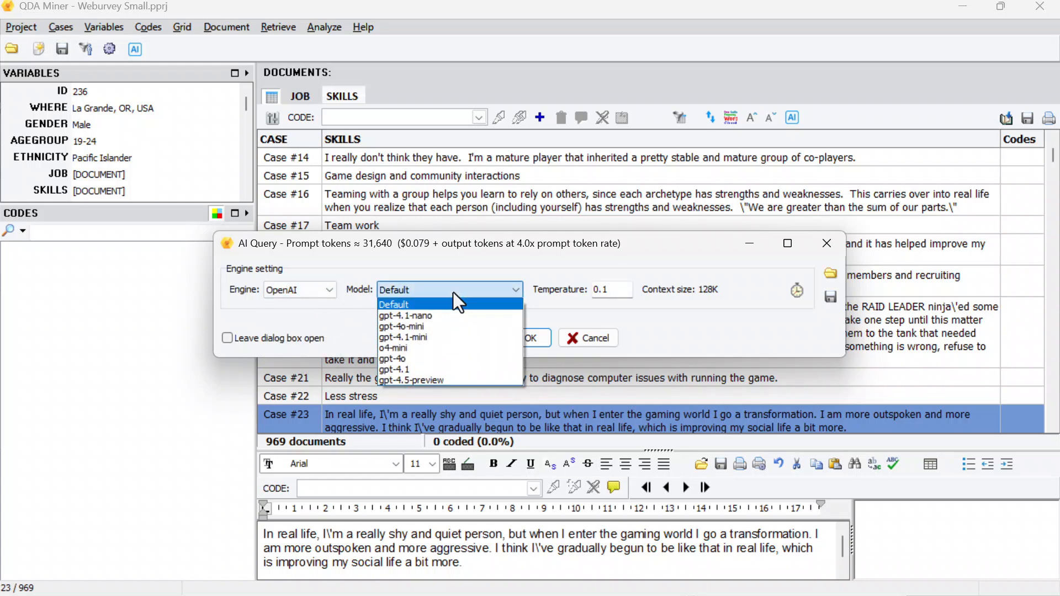
left_click(428, 337)
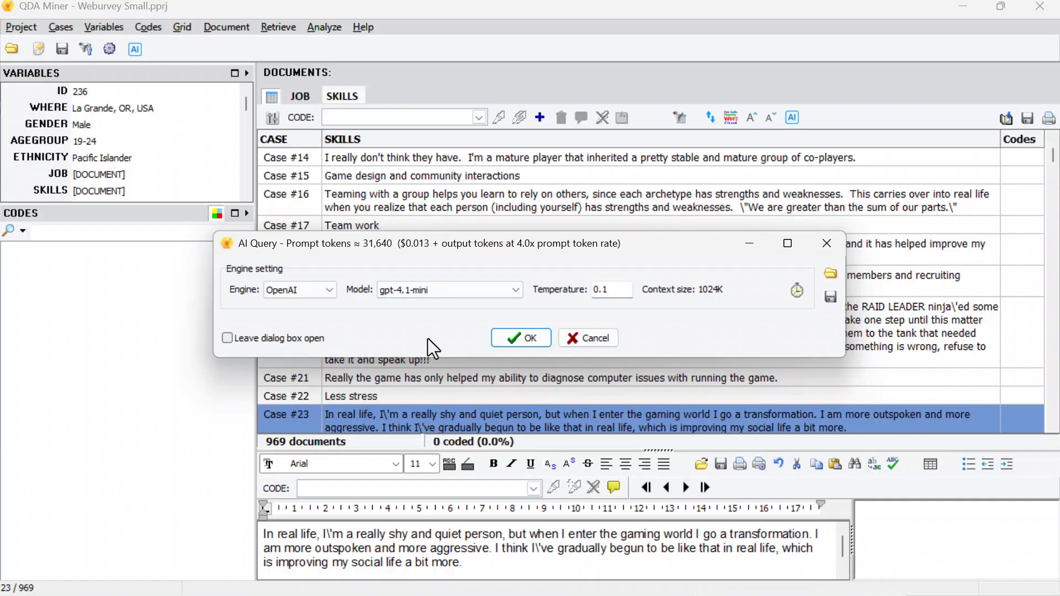
left_click(623, 296)
left_click(533, 344)
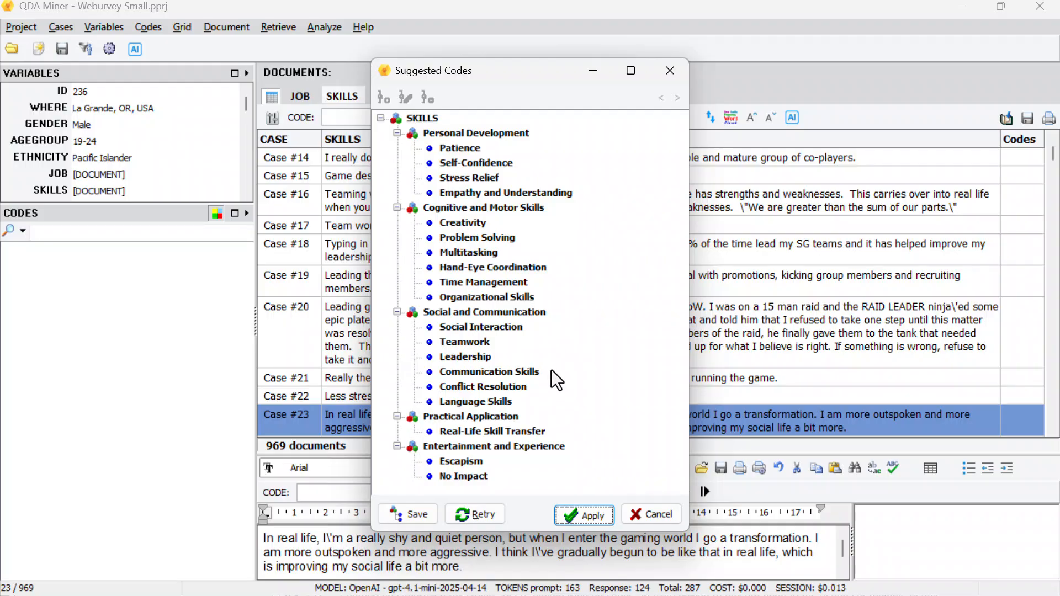
Step: Generate an alternative set of suggested codes and return to the prior set for comparison
left_click(472, 513)
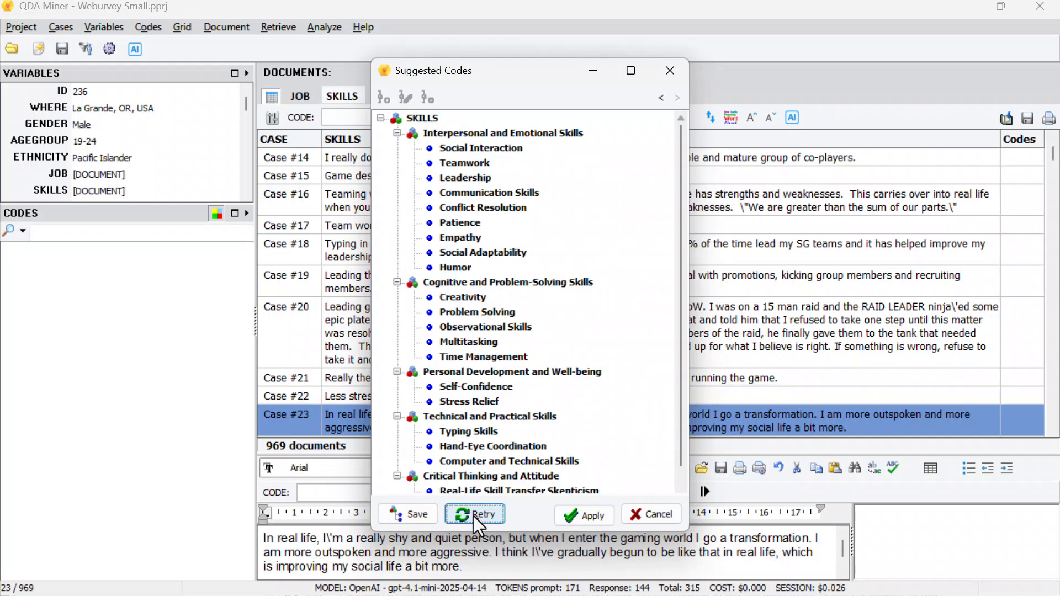
left_click(666, 100)
left_click(679, 96)
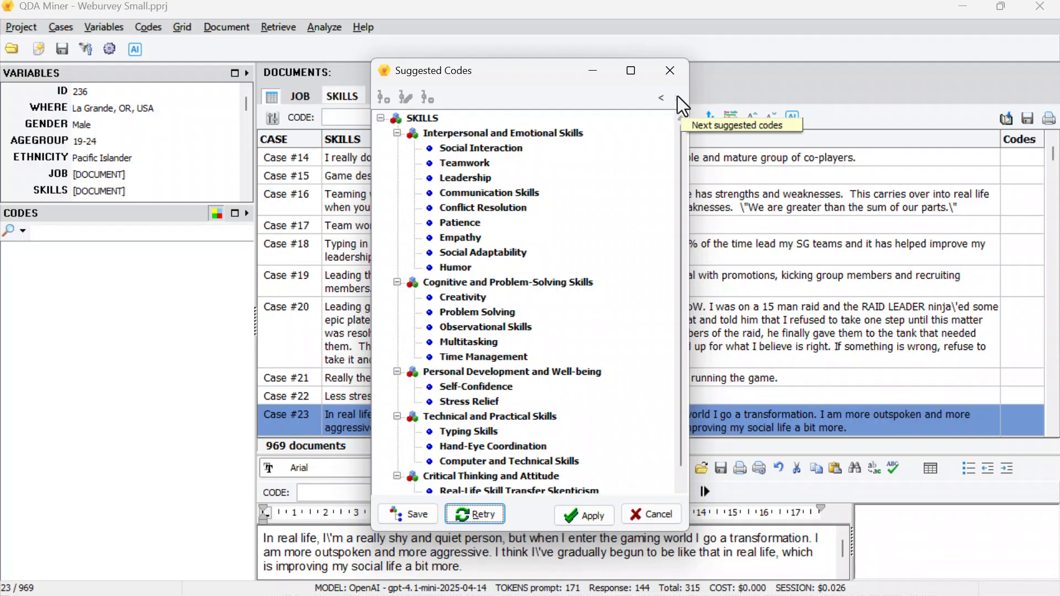
left_click(659, 100)
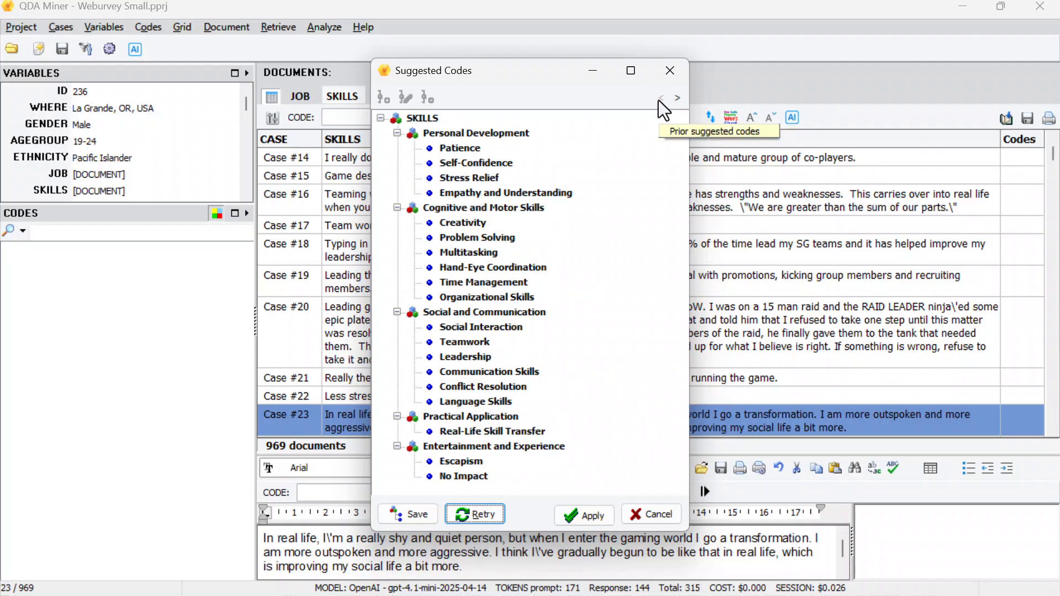
left_click(471, 252)
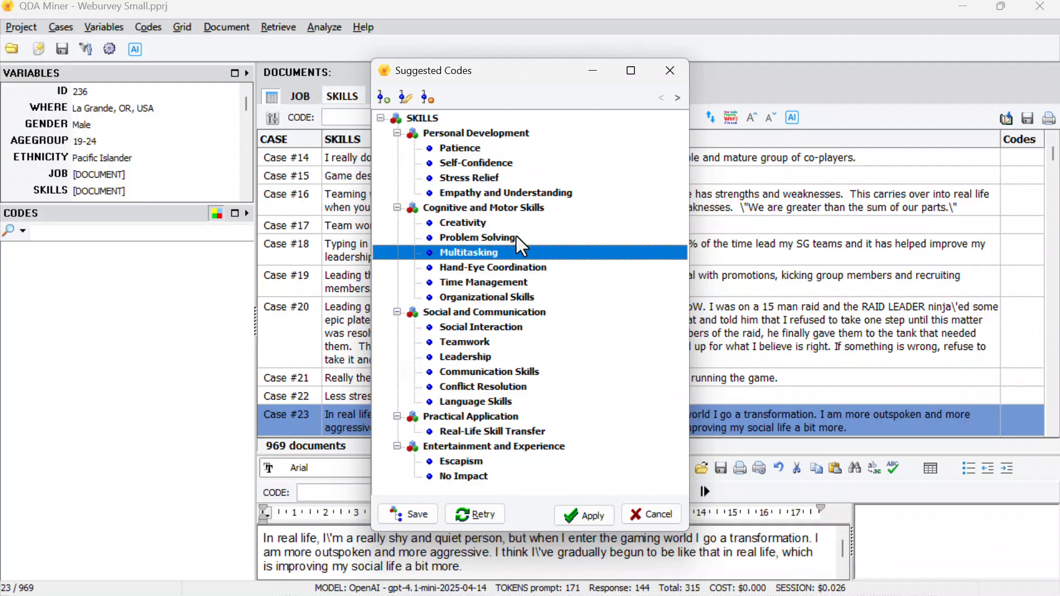
right_click(521, 263)
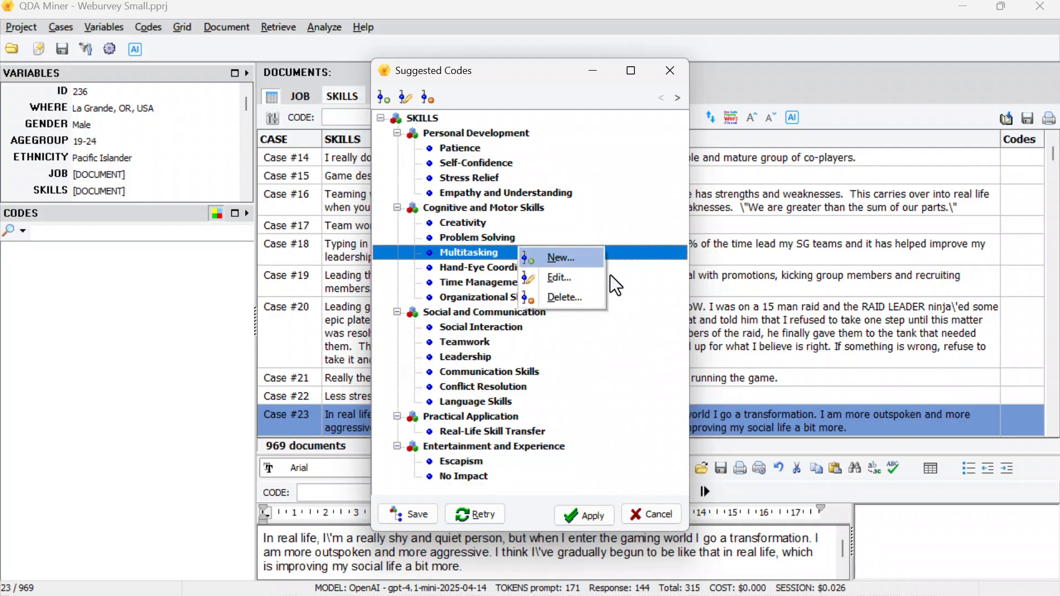
left_click(624, 294)
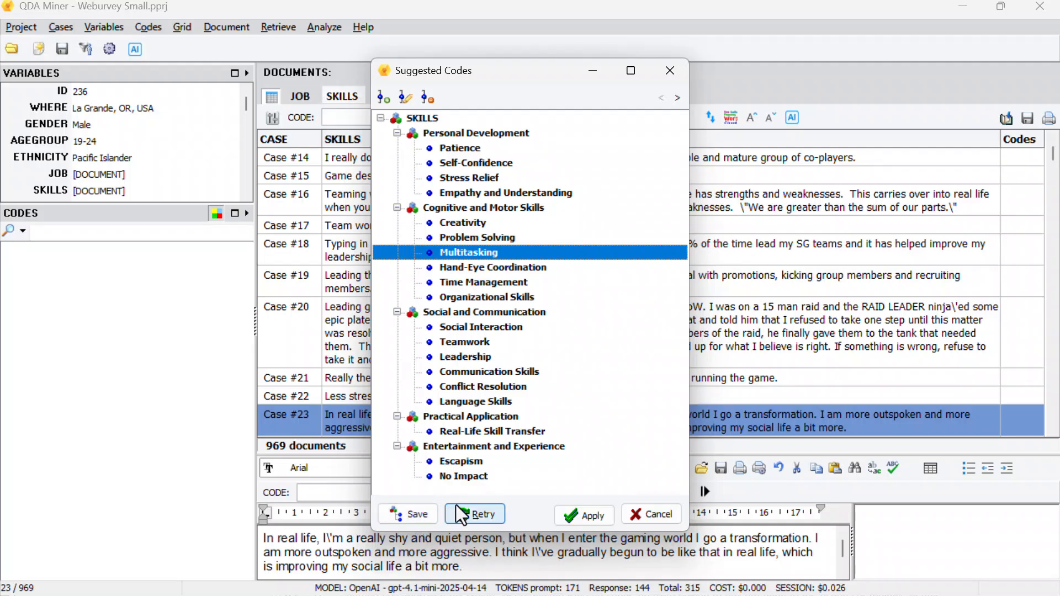
Step: Apply the suggested codes to the responses, and maximize the coding preview with a wider code list and narrower text column
left_click(591, 515)
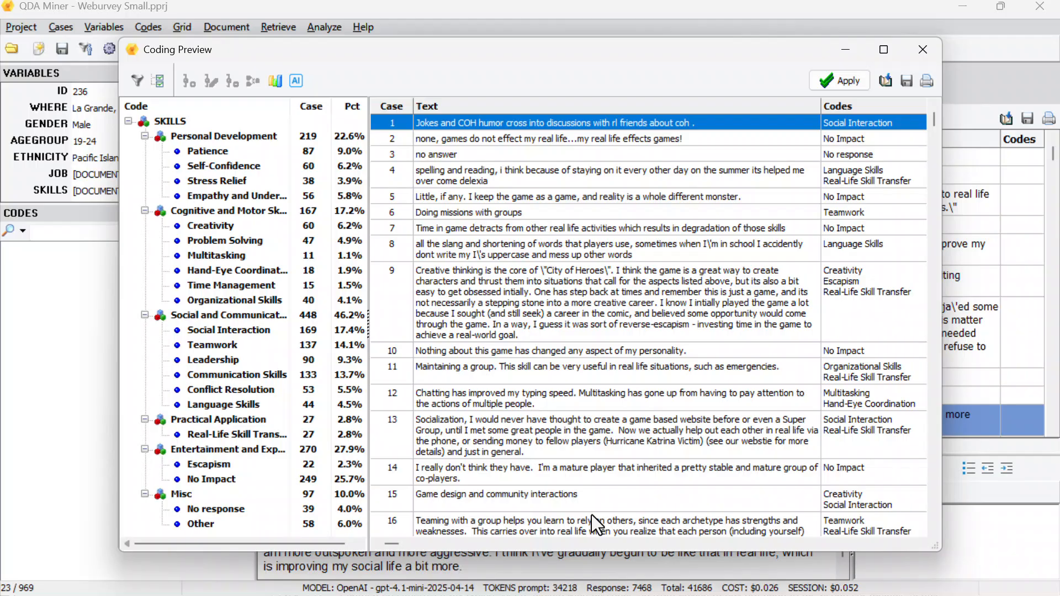
left_click(878, 50)
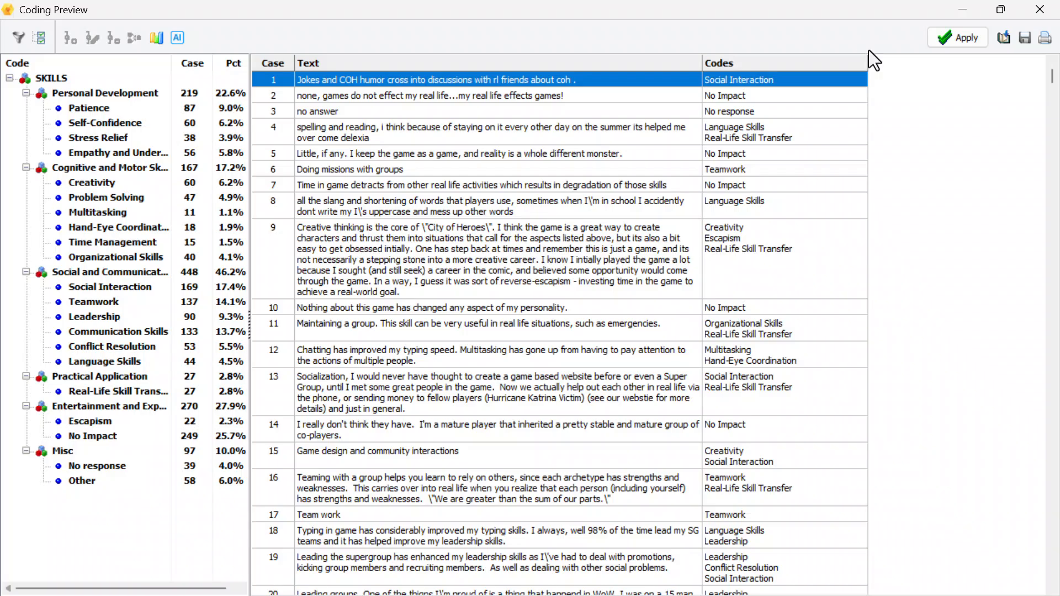
left_click_drag(250, 227, 320, 229)
left_click_drag(171, 62, 238, 65)
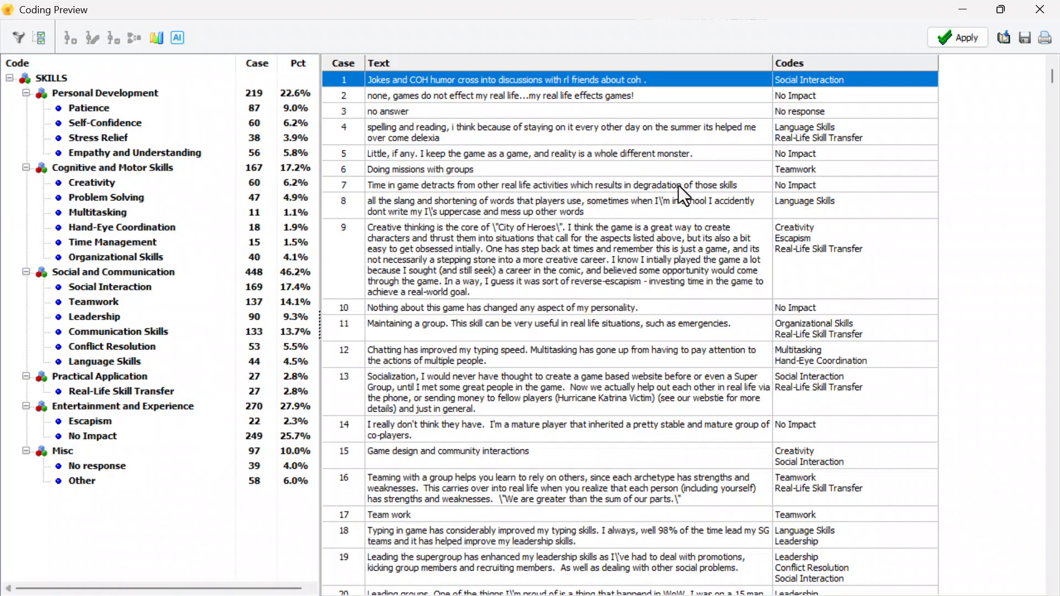
left_click_drag(773, 63, 743, 65)
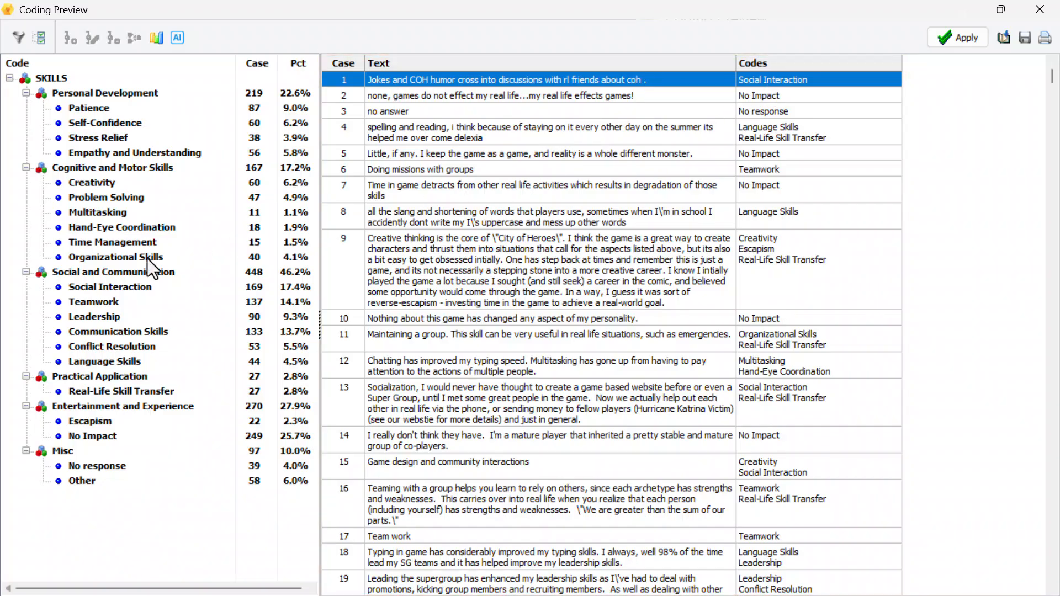
left_click(141, 257)
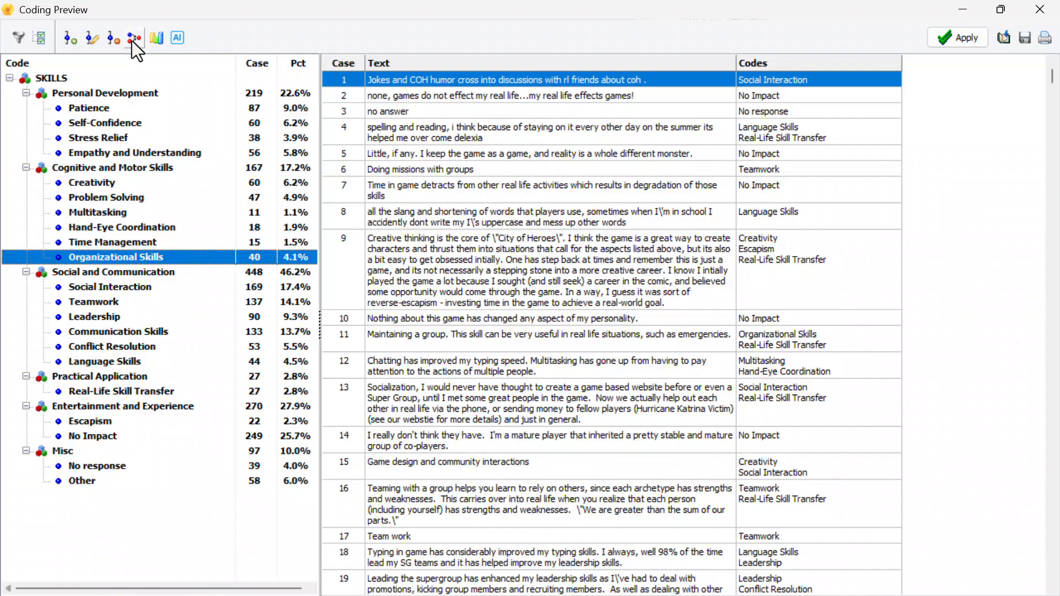
left_click(116, 240)
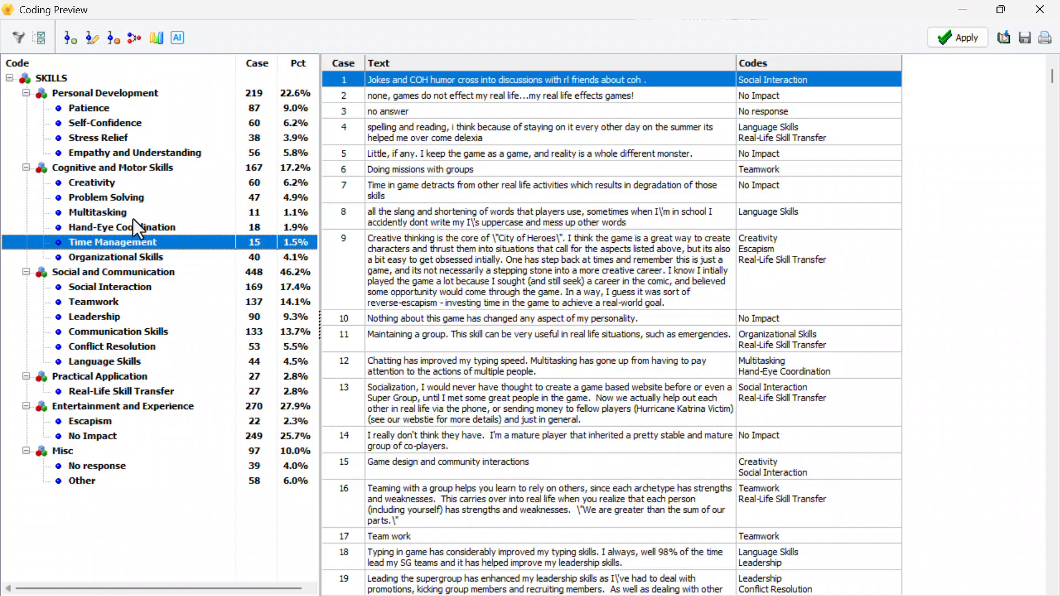
left_click(134, 38)
left_click(555, 276)
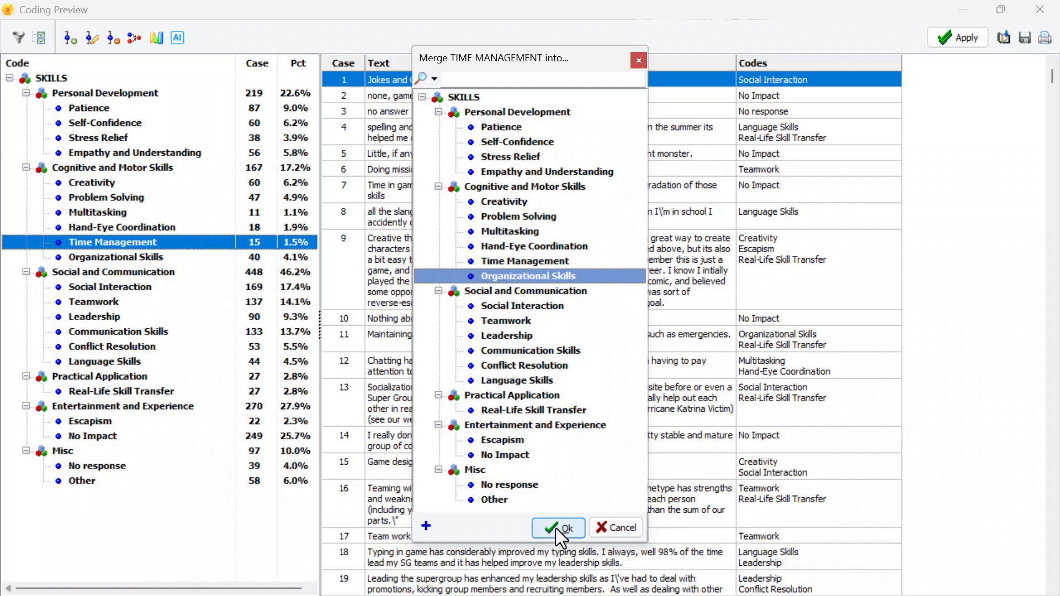
left_click(617, 523)
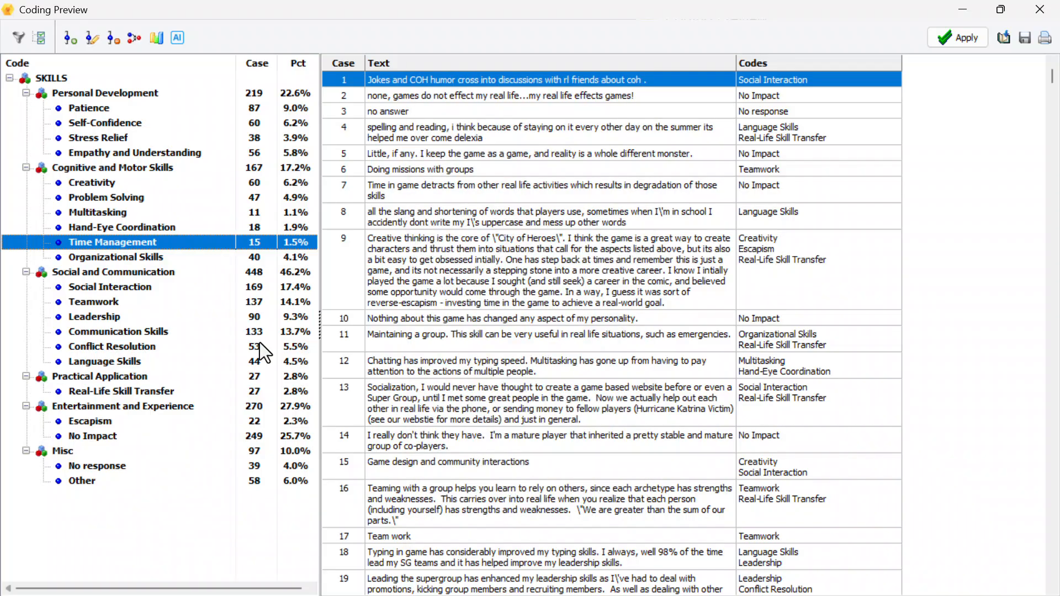
left_click(134, 169)
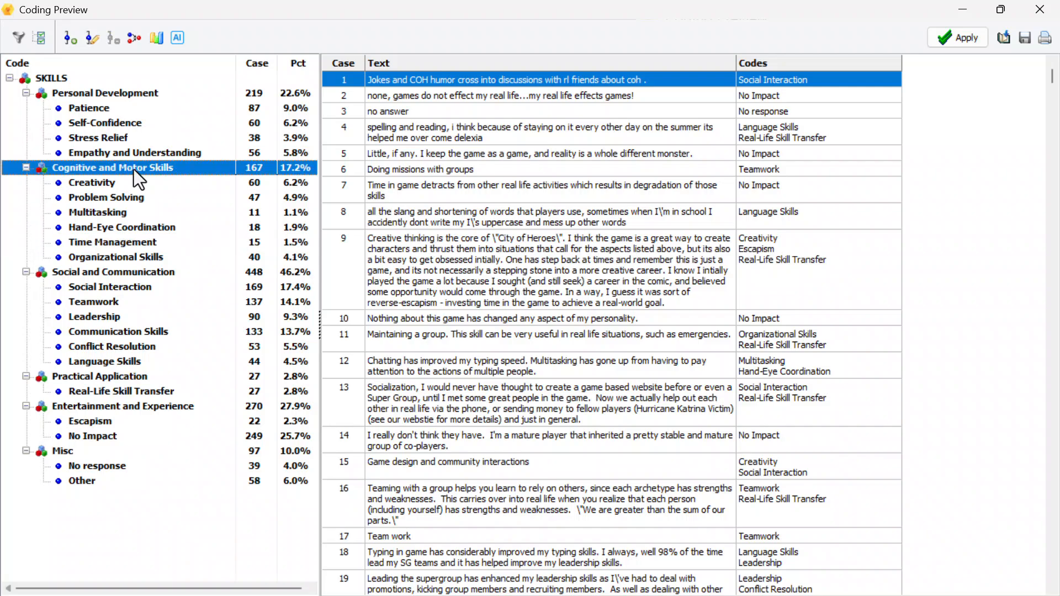
right_click(134, 169)
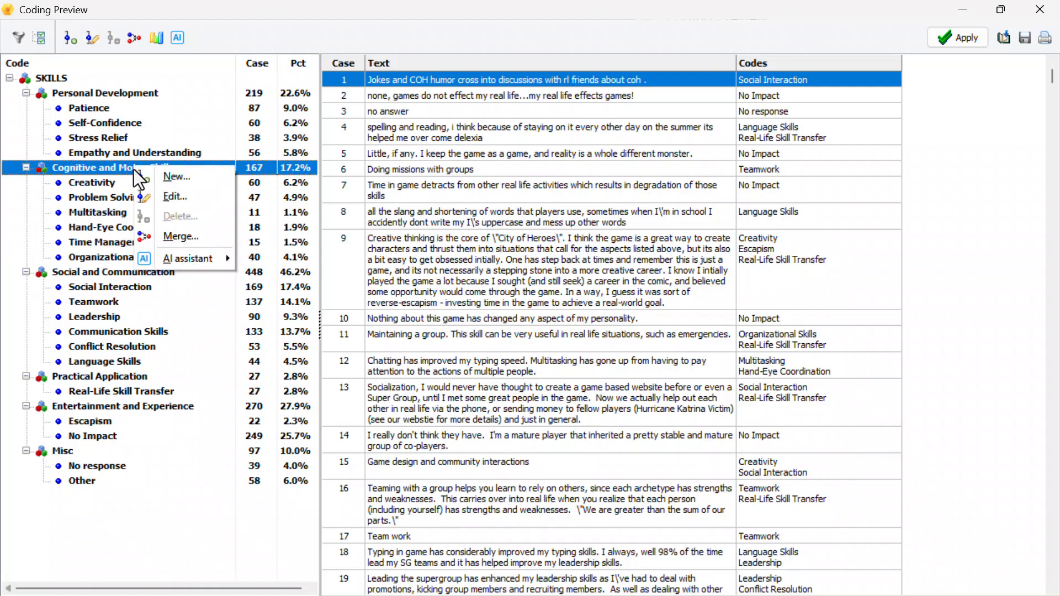
left_click(188, 232)
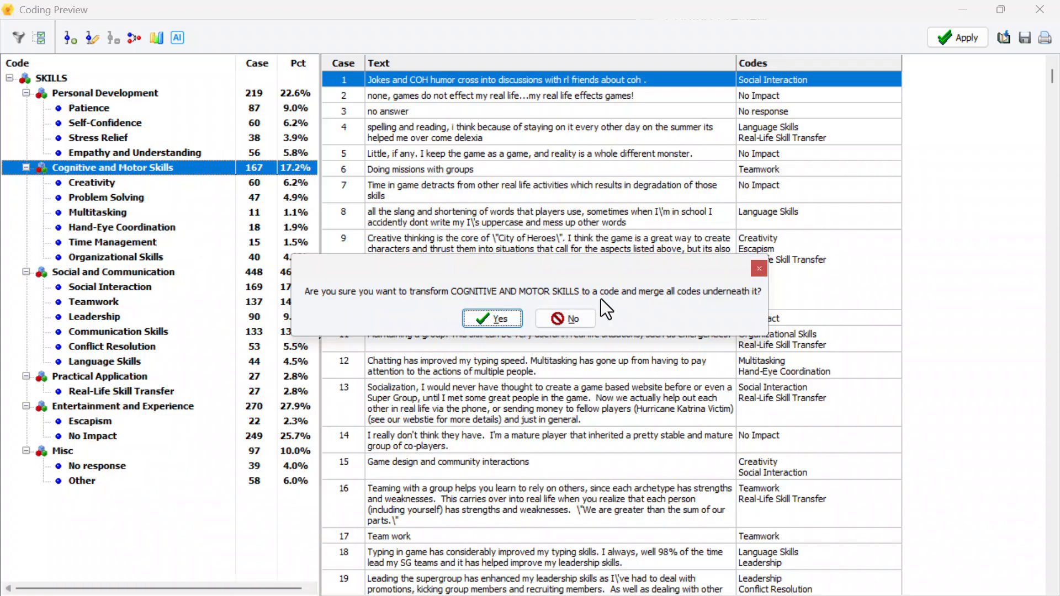
left_click(573, 319)
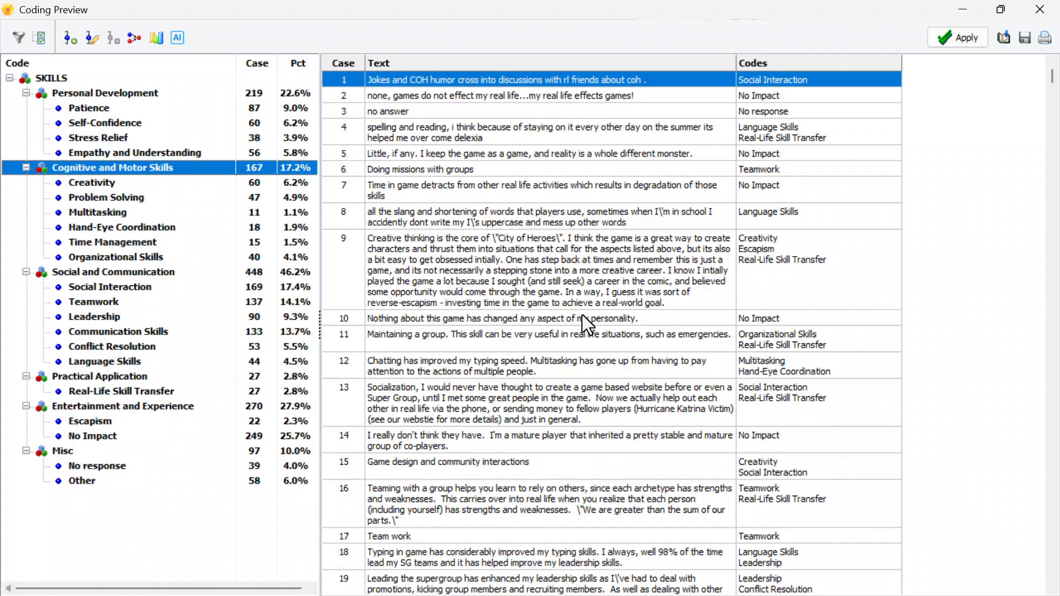
Step: Create a frequency chart of the codes assigned to the SKILLS responses
left_click(158, 38)
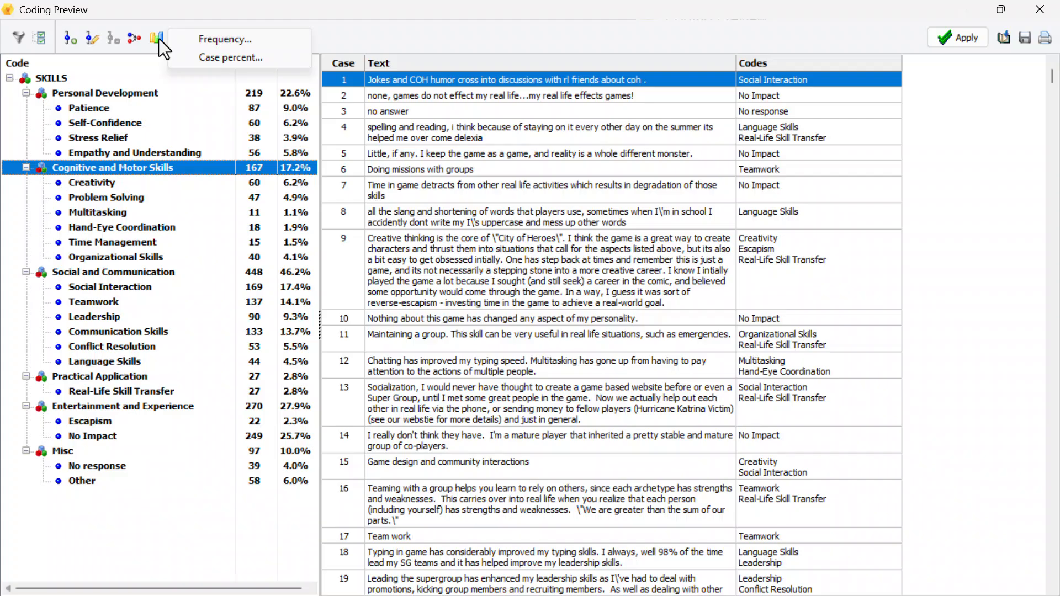
left_click(218, 40)
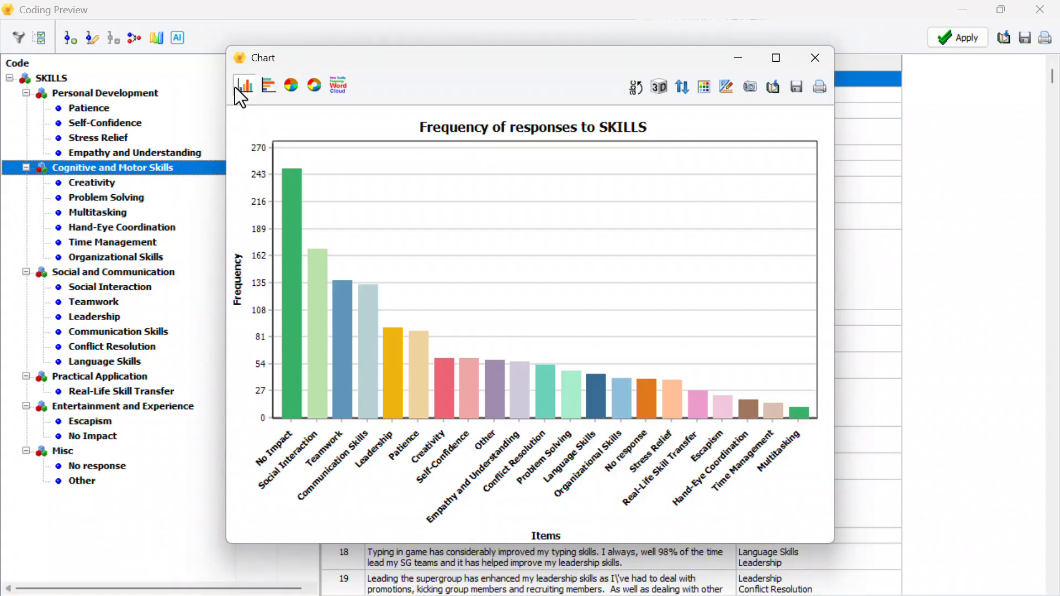
Step: View the code frequencies as a horizontal bar chart, pie chart, donut chart and word cloud, and close the chart
left_click(262, 88)
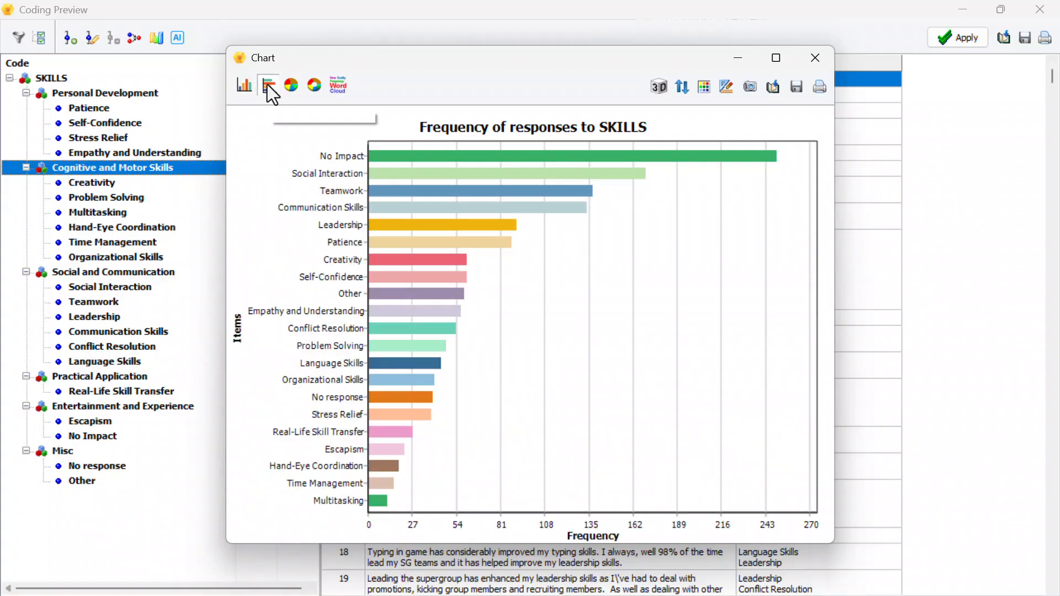
left_click(293, 90)
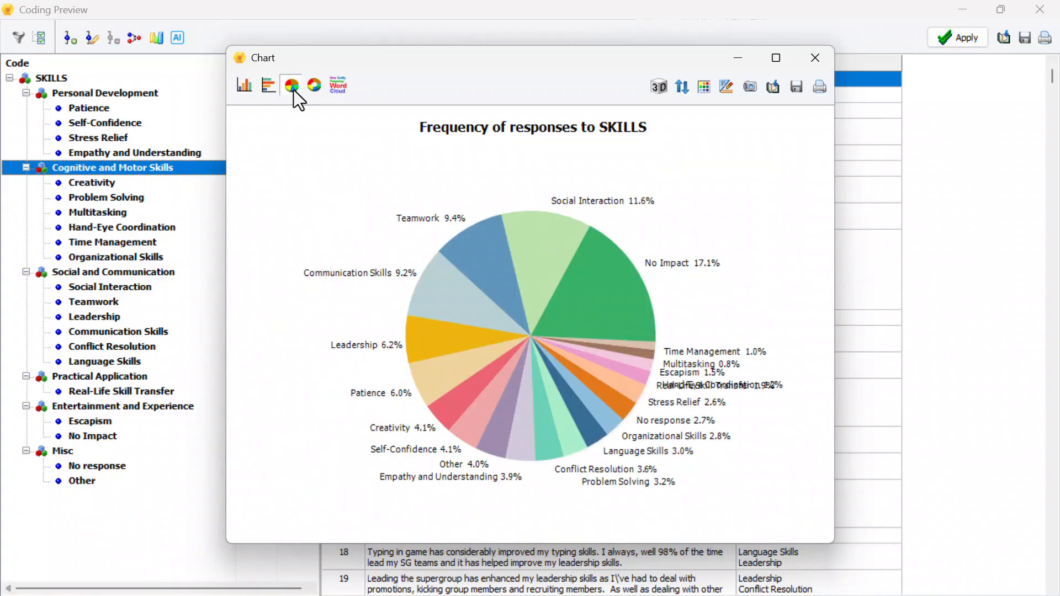
left_click(311, 87)
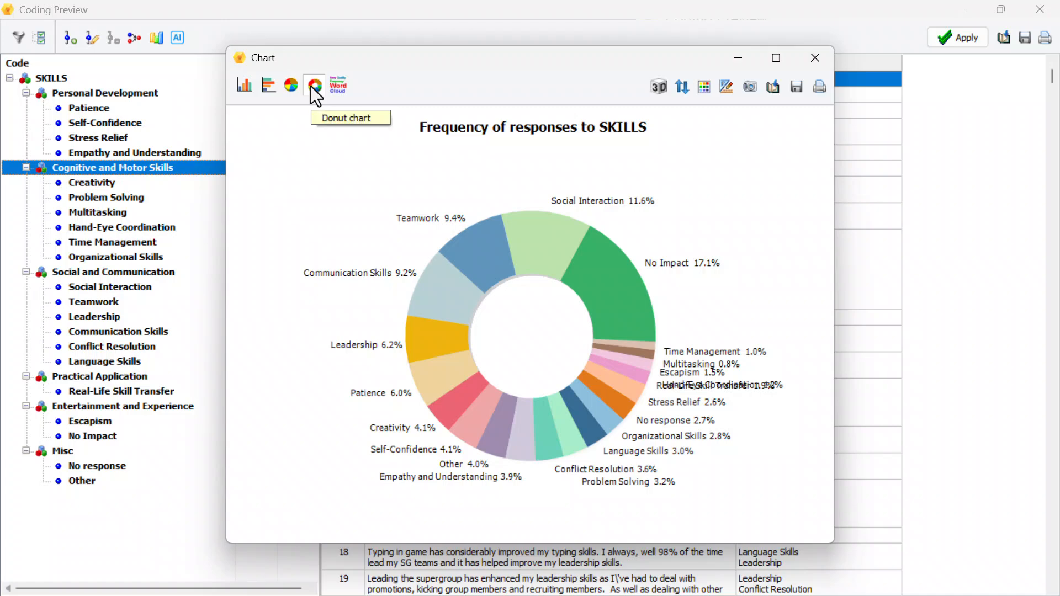
left_click(339, 88)
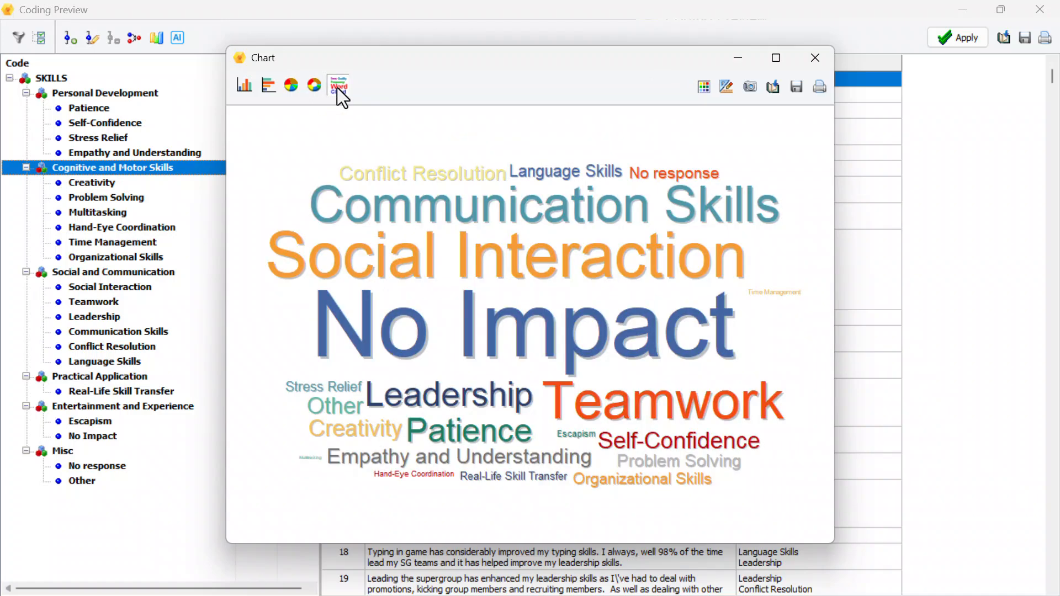
left_click(816, 58)
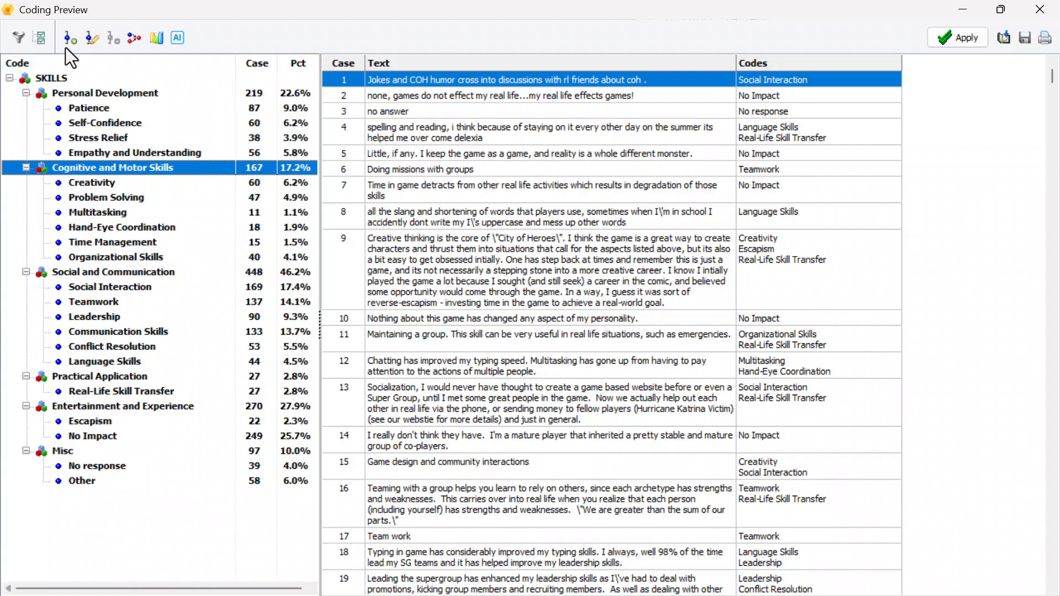
Step: Filter the responses by selected code and review those coded Multitasking, Hand-Eye Coordination and Time Management
left_click(21, 38)
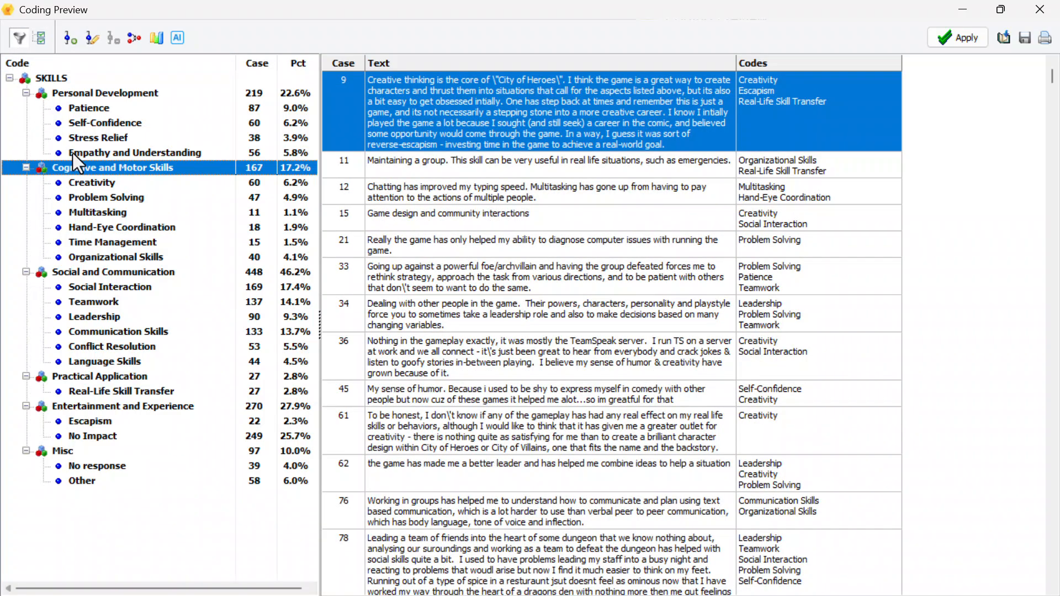
left_click(119, 214)
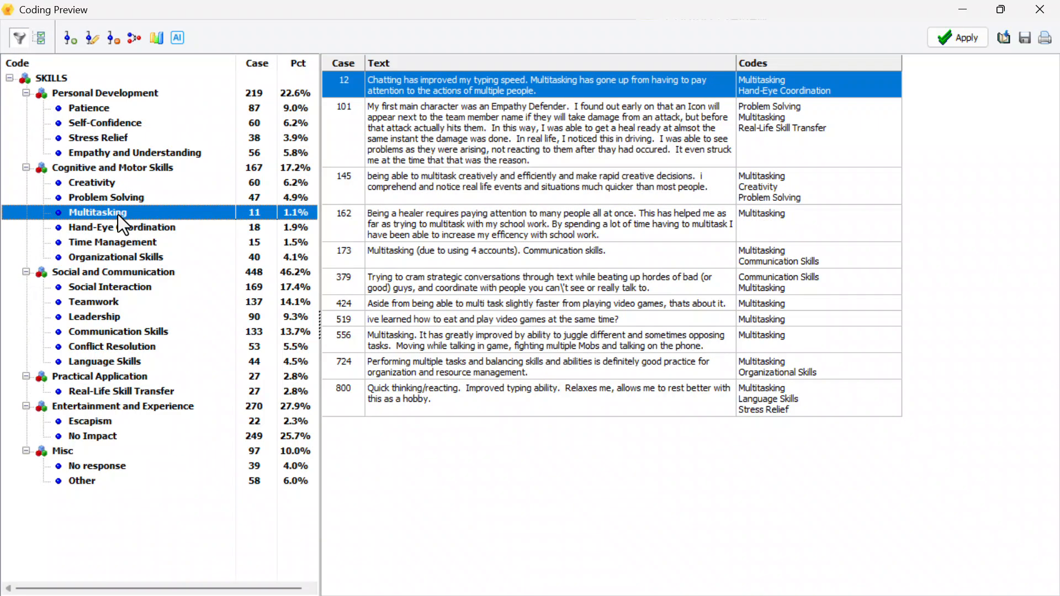
left_click(111, 230)
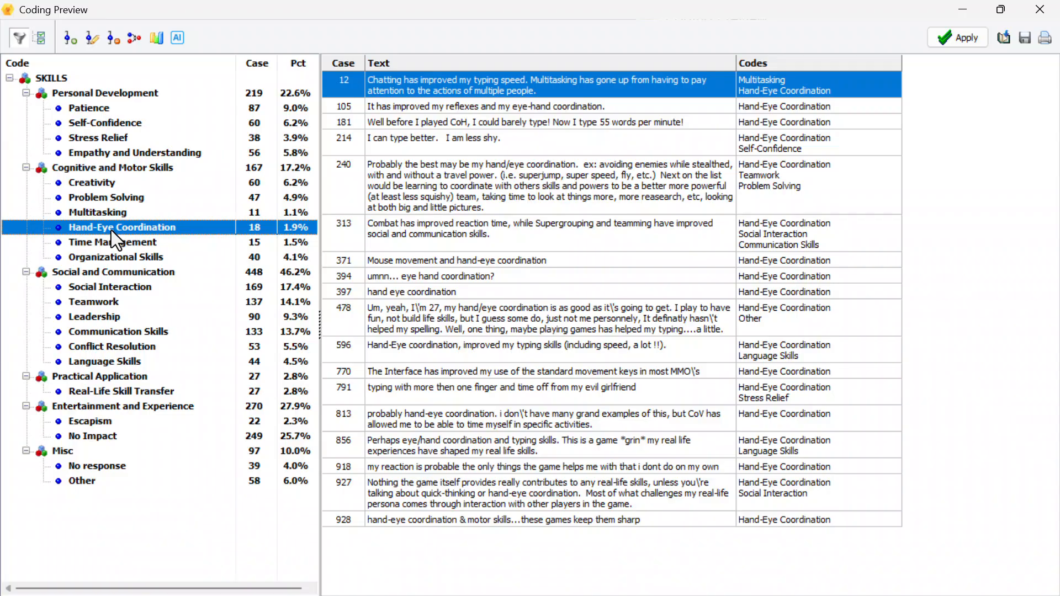
left_click(107, 243)
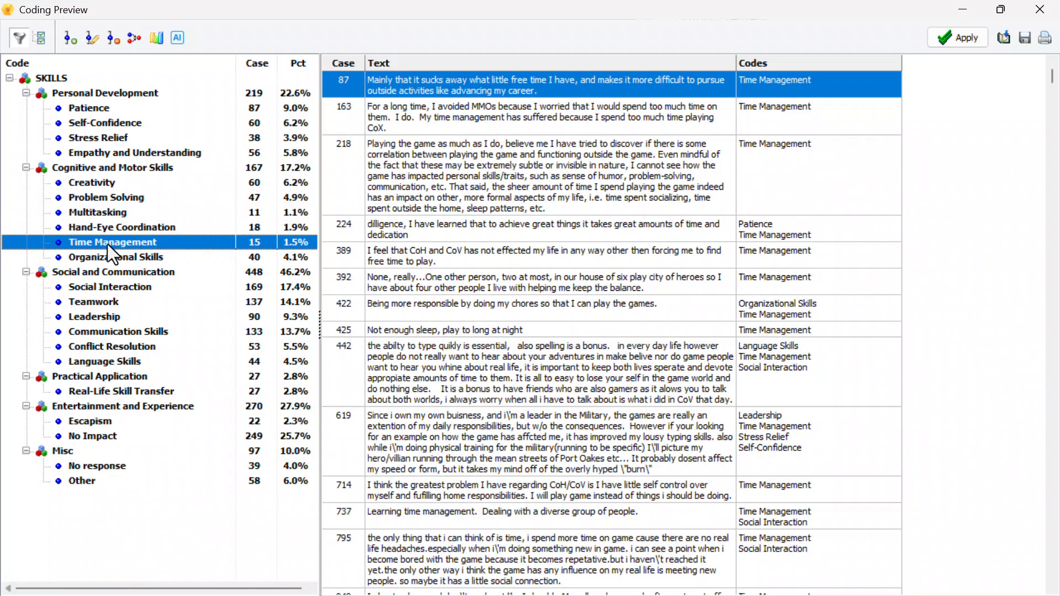
Step: Remove the Time Management code from the response of case 442
left_click(457, 365)
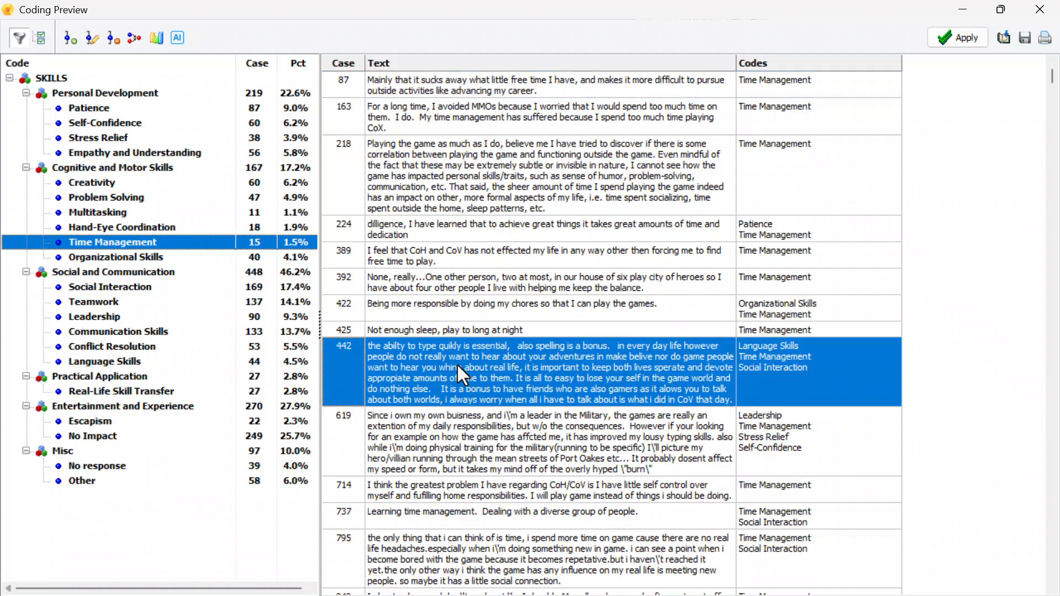
right_click(457, 366)
mouse_move(499, 396)
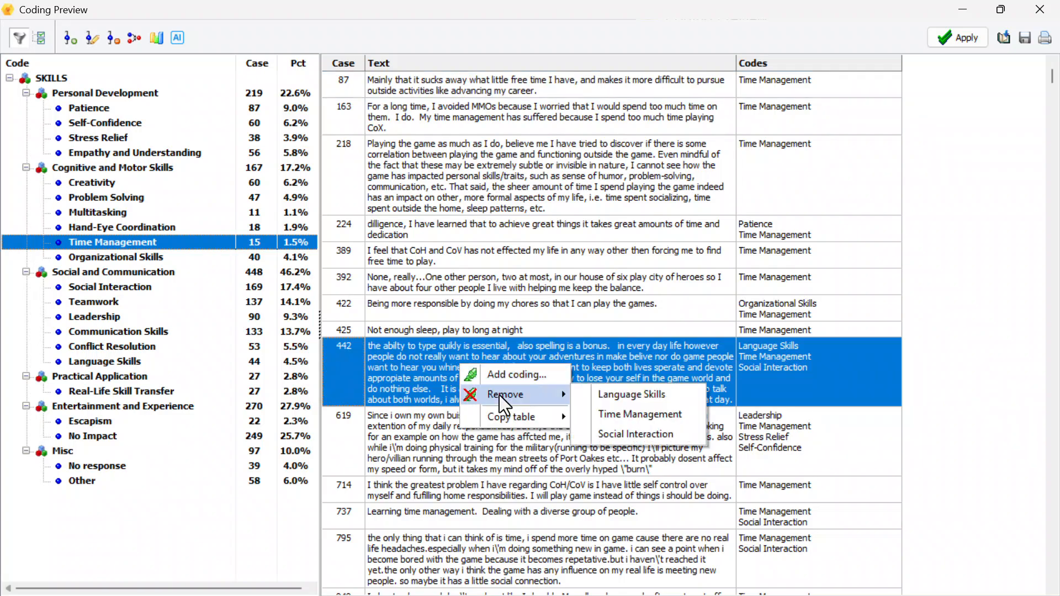
left_click(652, 416)
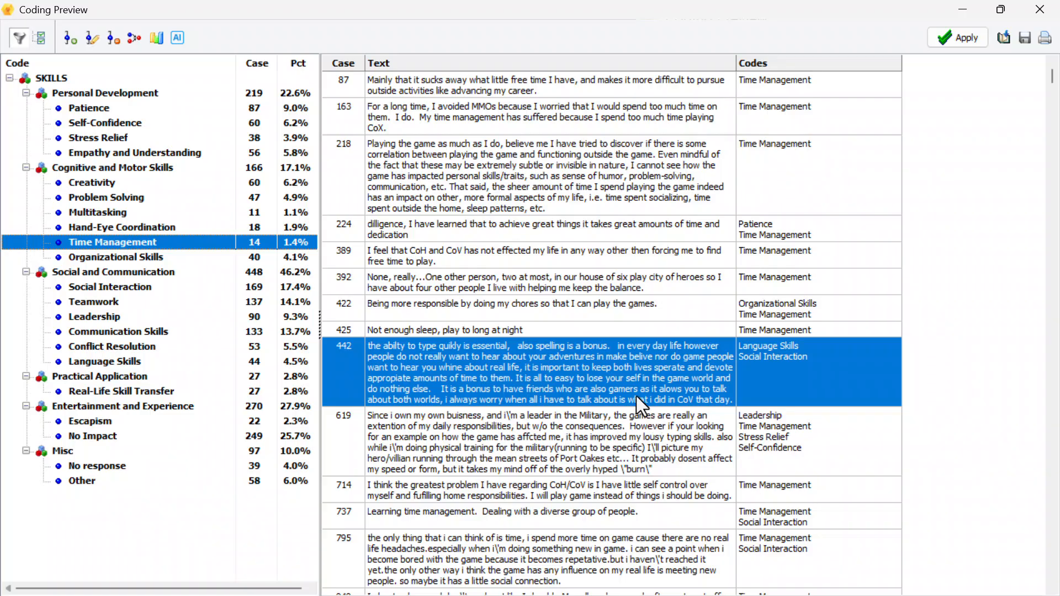
Step: Add the Time Management code back to the response of case 442
right_click(505, 362)
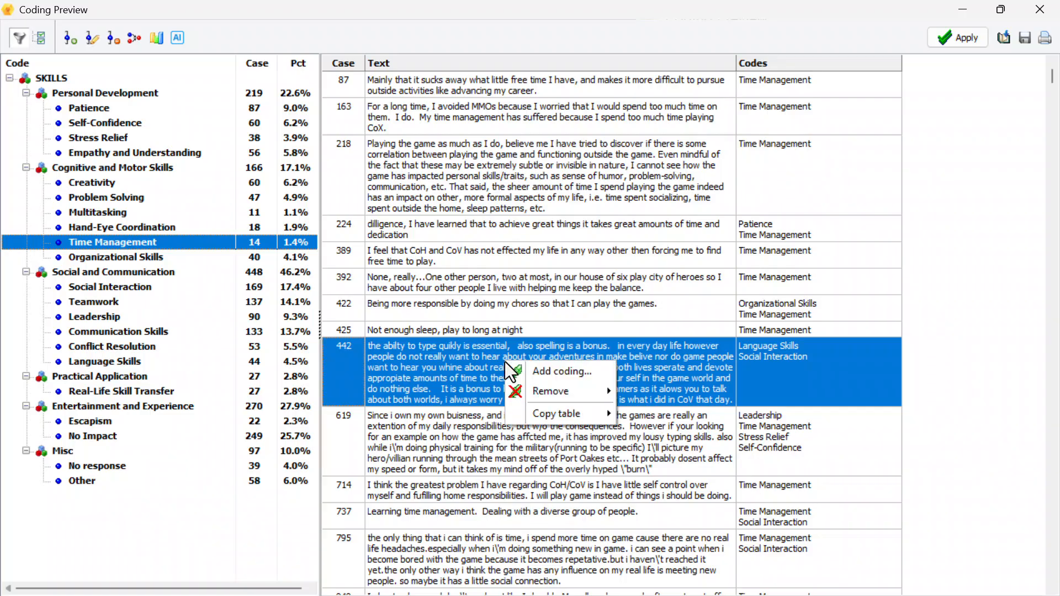
left_click(559, 375)
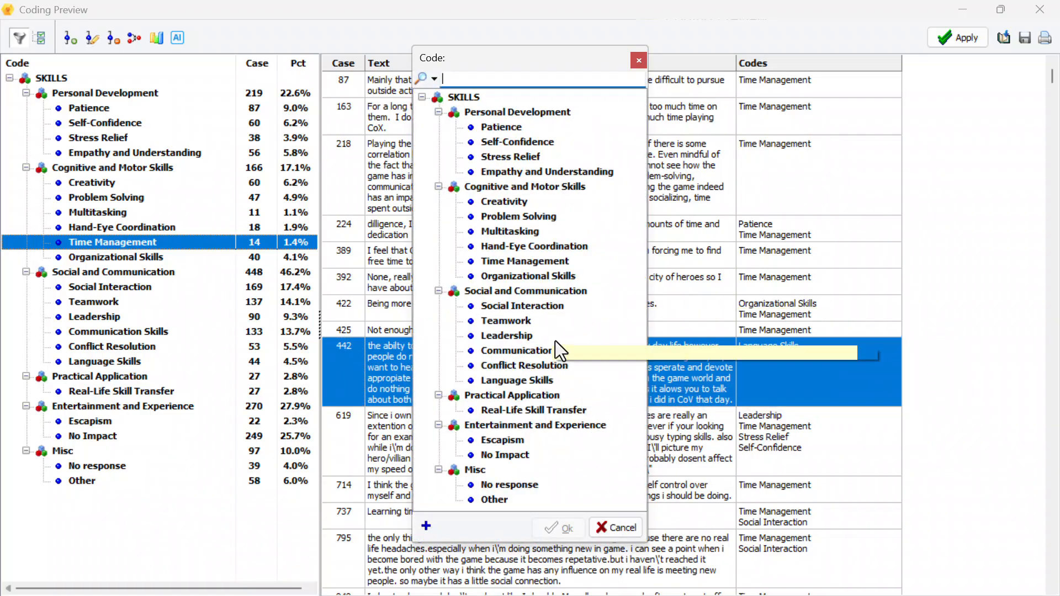
left_click(533, 263)
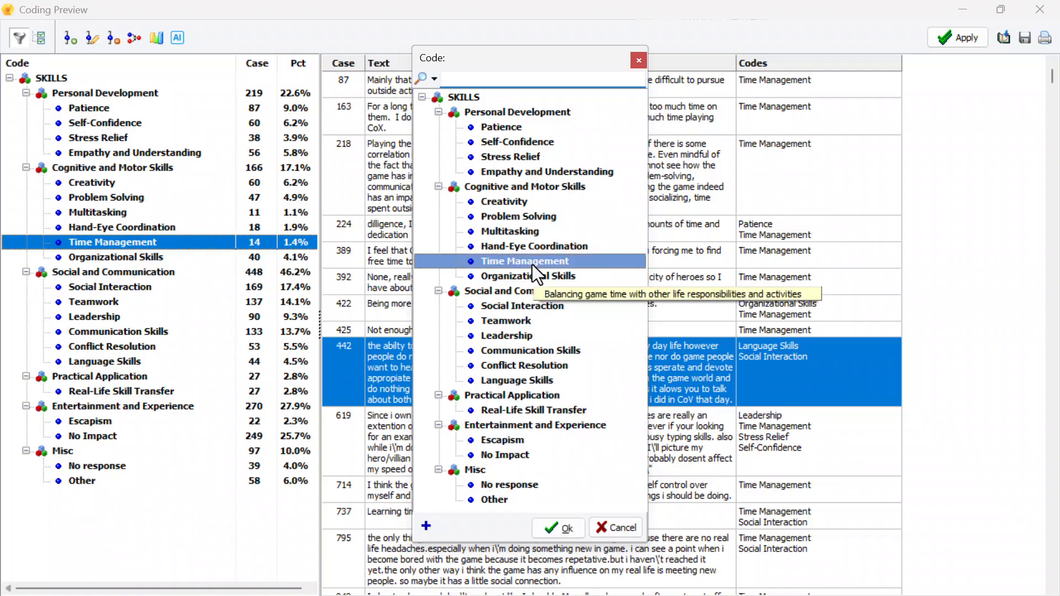
left_click(566, 527)
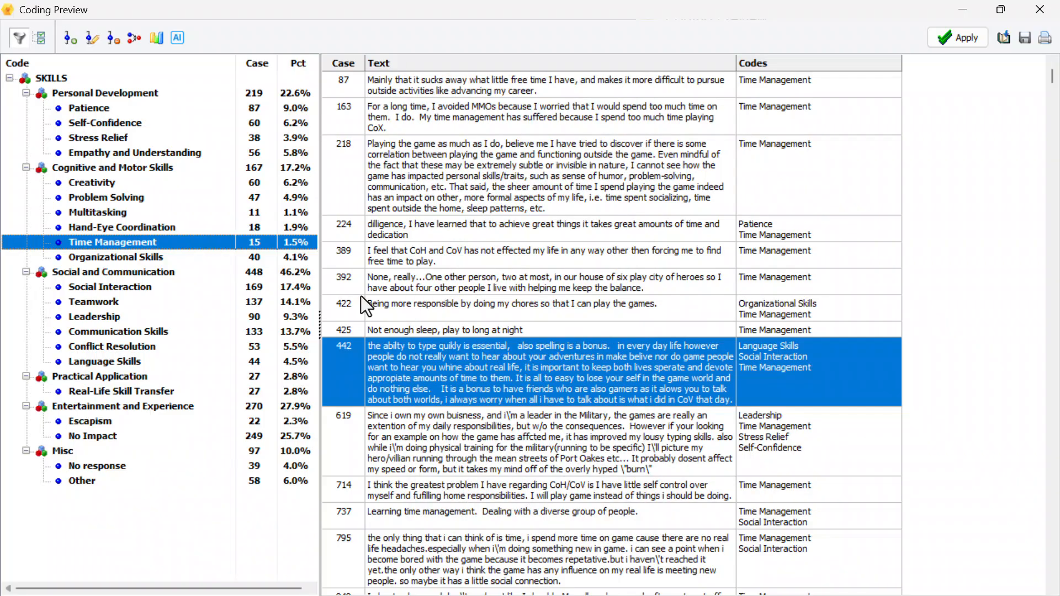
Step: Show checkboxes in the code list and replace Stress Relief with Empathy and Understanding for case 619
left_click(39, 38)
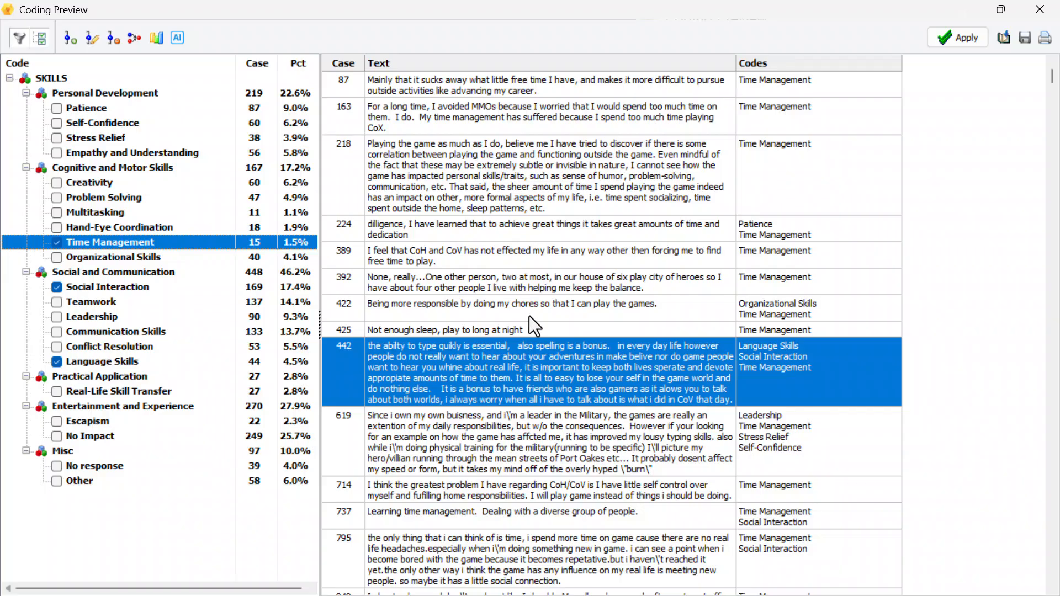
left_click(553, 436)
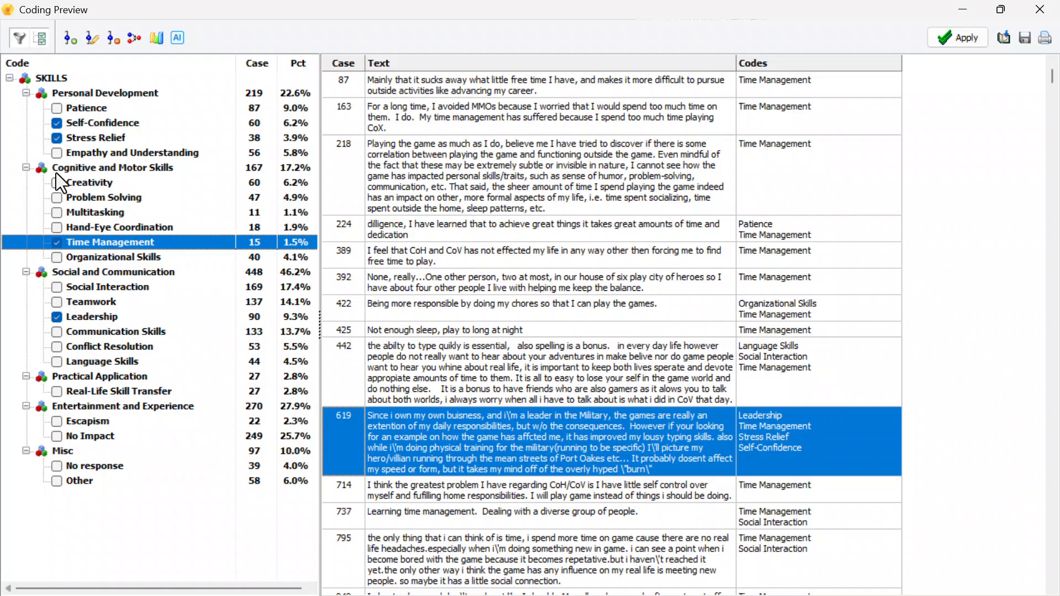
left_click(57, 138)
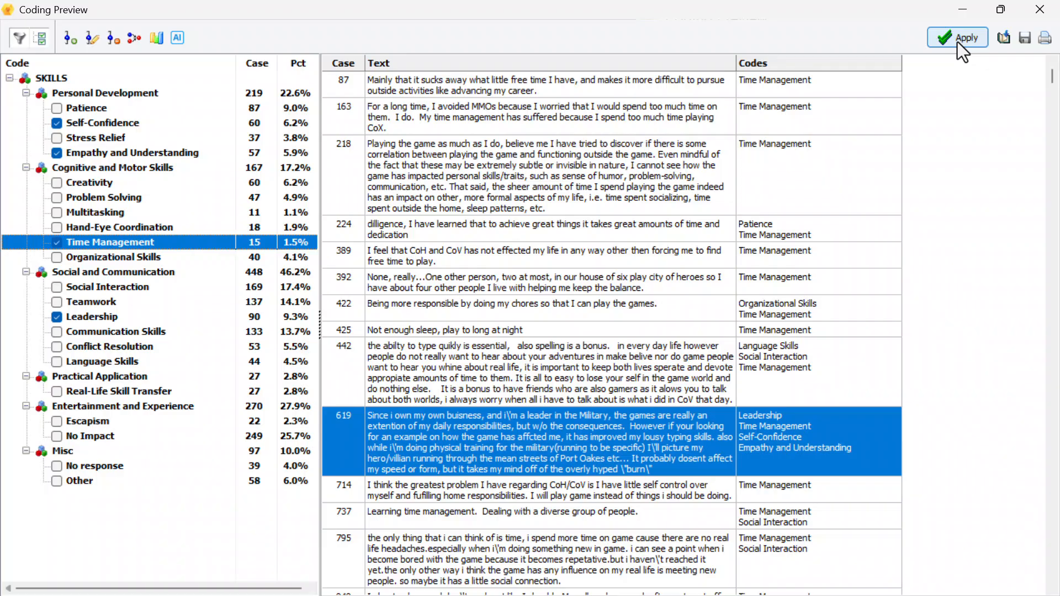
Step: Restore Stress Relief in place of Empathy and Understanding for case 619, and turn off the code checkboxes and response filter
left_click(54, 142)
left_click(54, 154)
left_click(45, 41)
left_click(22, 41)
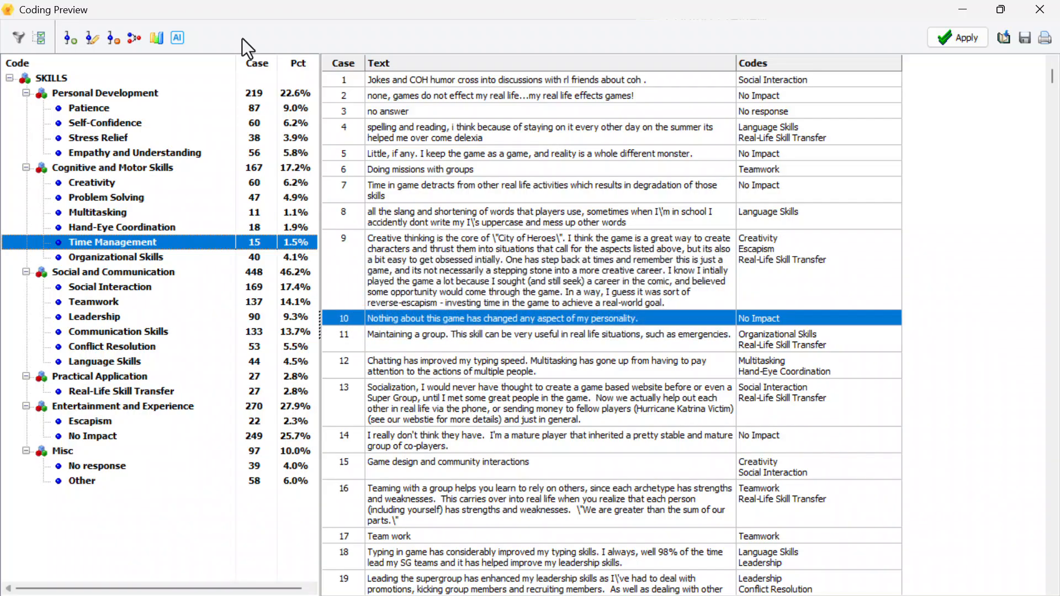
Step: Run an AI stability test of the coding with the OpenAI engine and the gpt-4.1-mini model
left_click(177, 37)
left_click(220, 79)
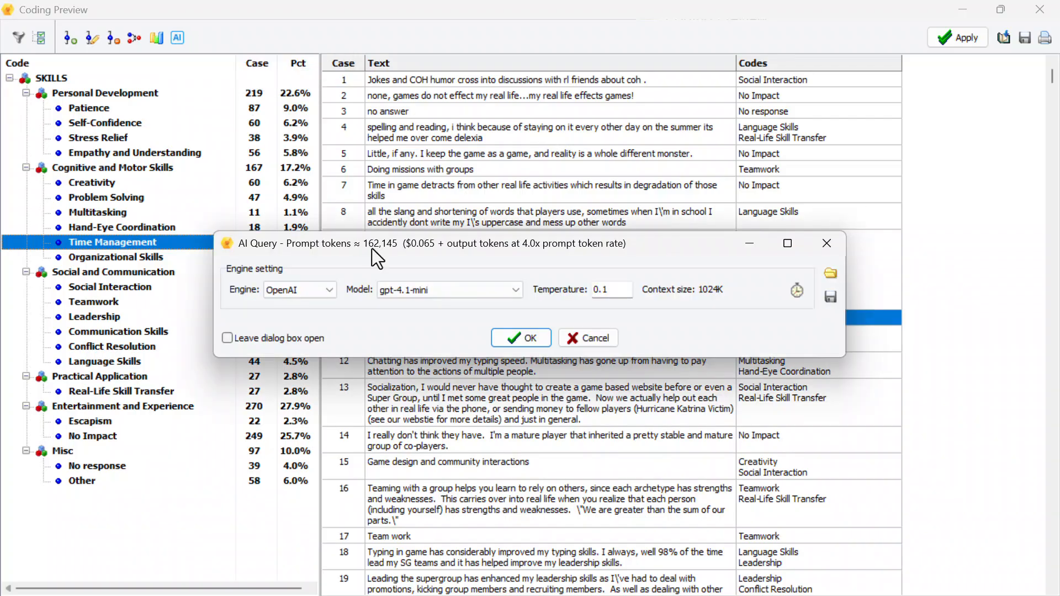
left_click(533, 335)
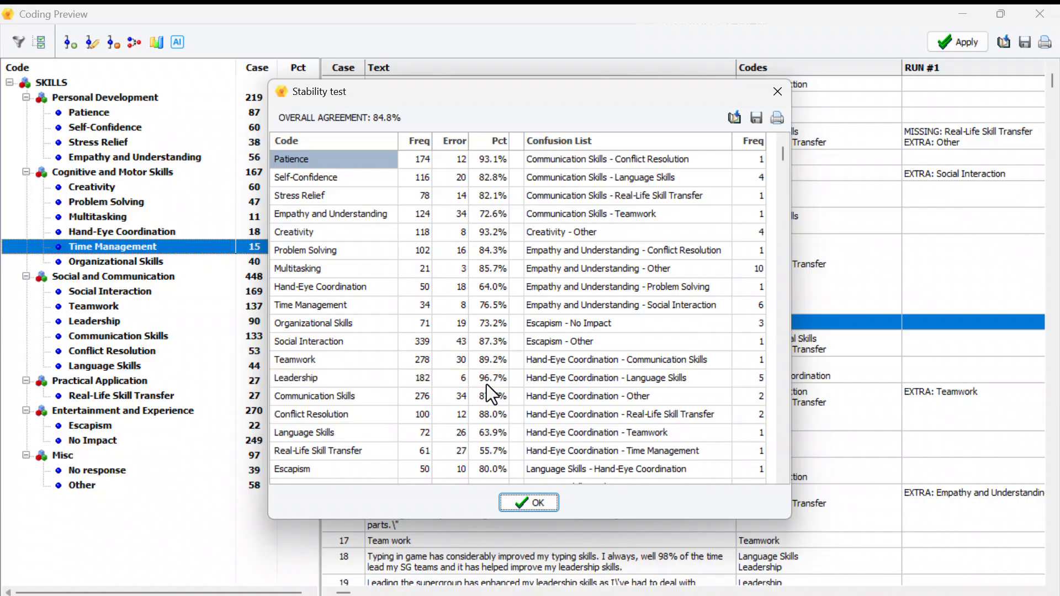
Step: Close the stability test results and apply the previewed coding to the project
left_click(778, 92)
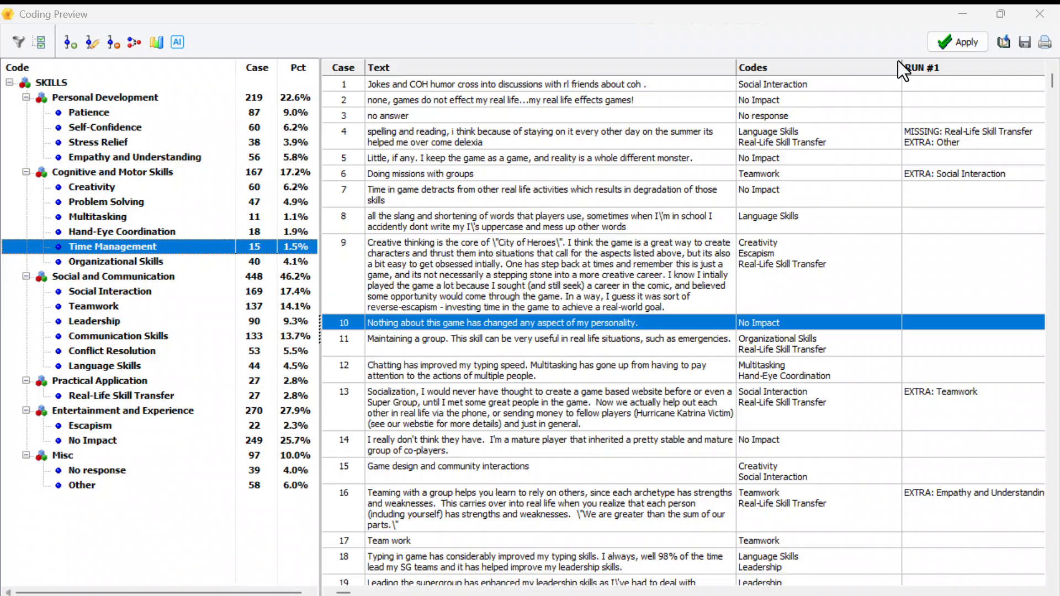
left_click(958, 43)
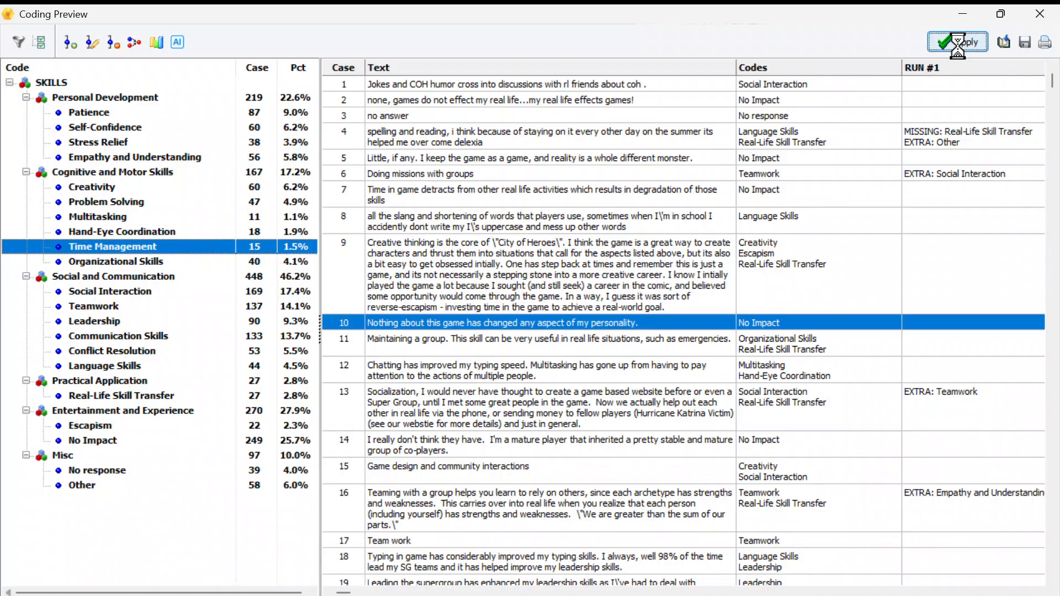